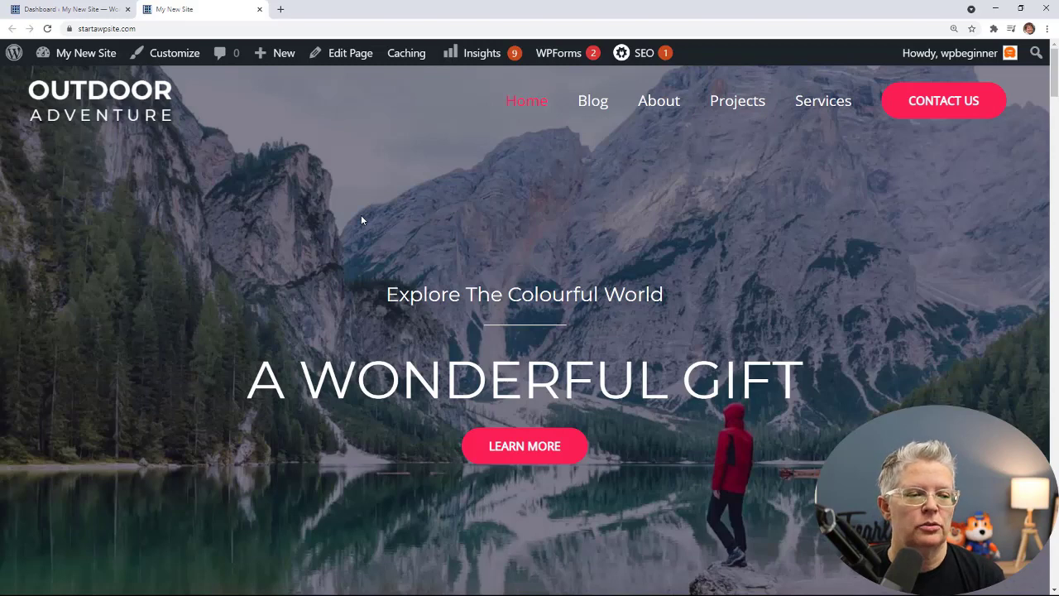
# Browse SeedProd's landing page template gallery and its template type and industry filters.
pyautogui.click(98, 9)
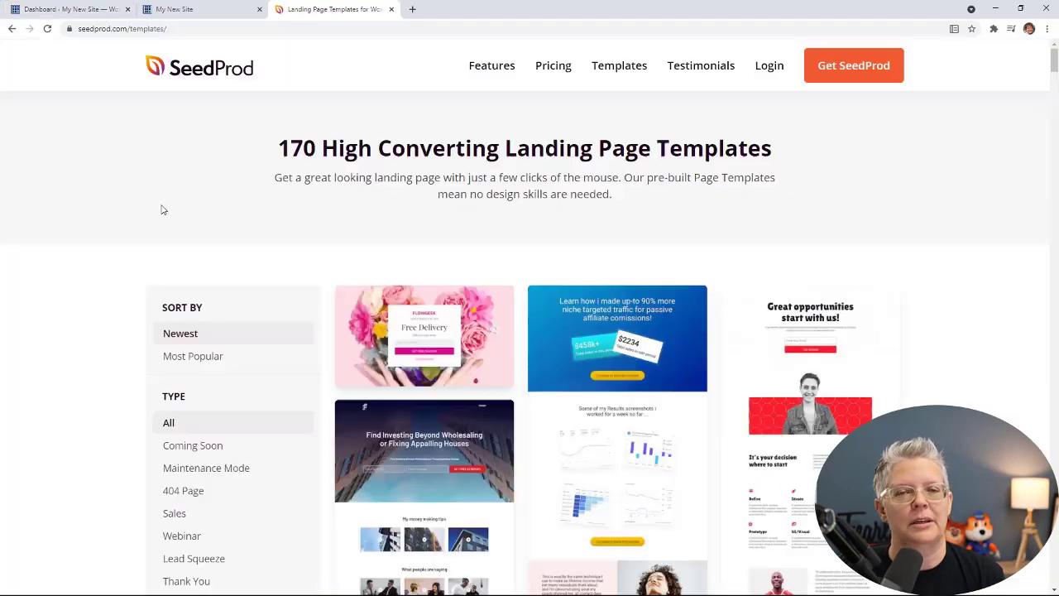
pyautogui.scroll(-3, 149, 213)
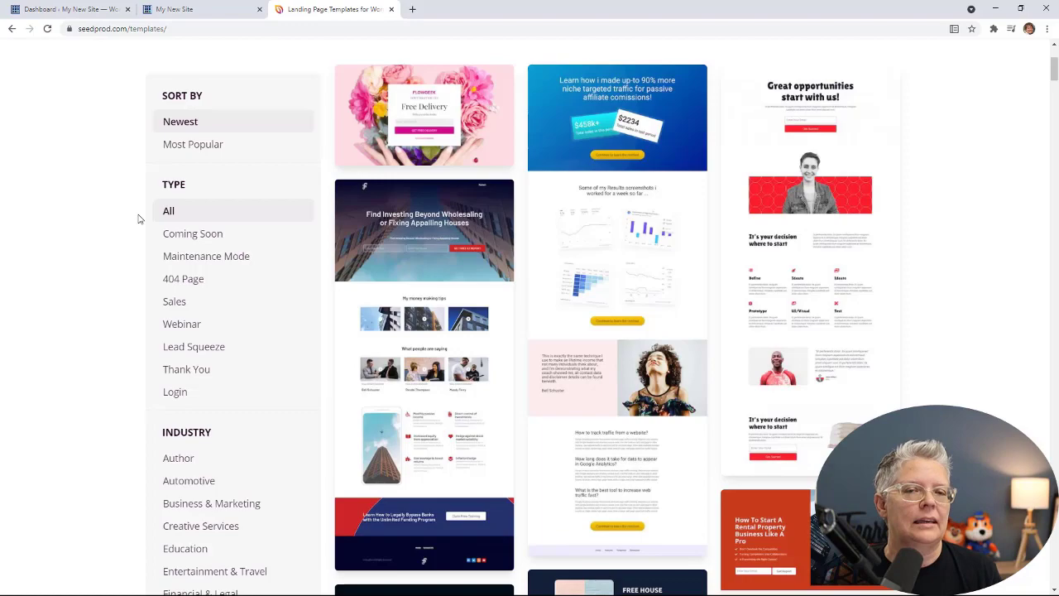
pyautogui.click(75, 9)
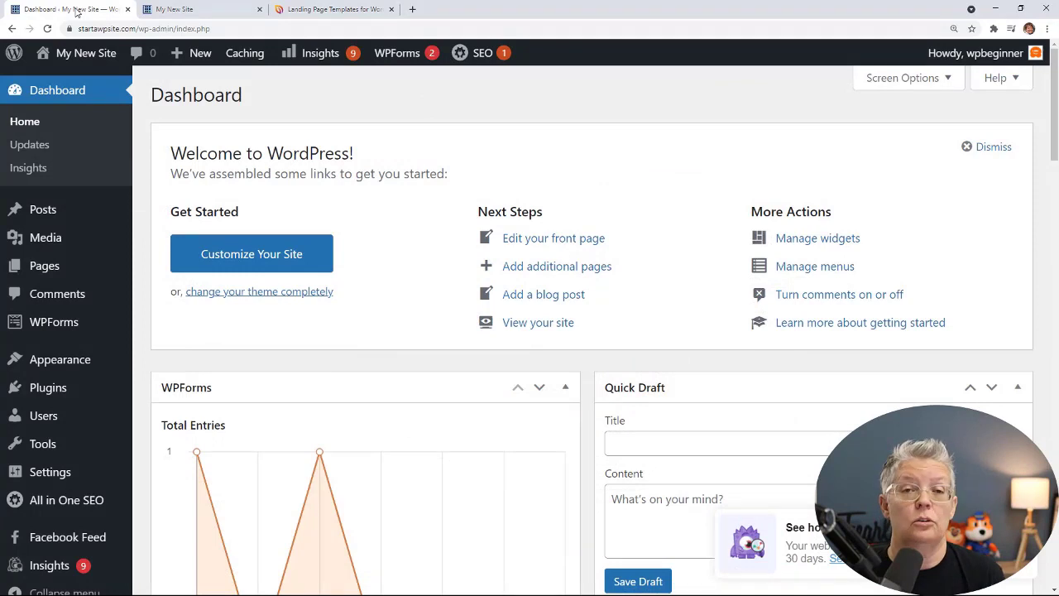
pyautogui.click(301, 10)
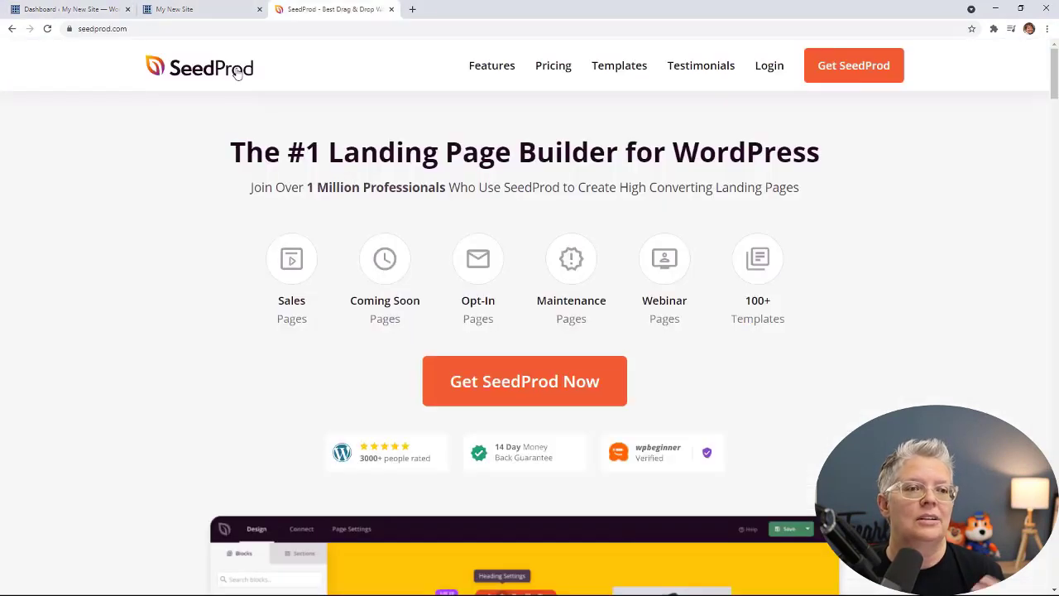
# Search the WordPress plugin directory for "seedprod", and install and activate the Coming Soon Page, Maintenance Mode & Landing Pages plugin.
pyautogui.click(81, 11)
pyautogui.moveTo(62, 391)
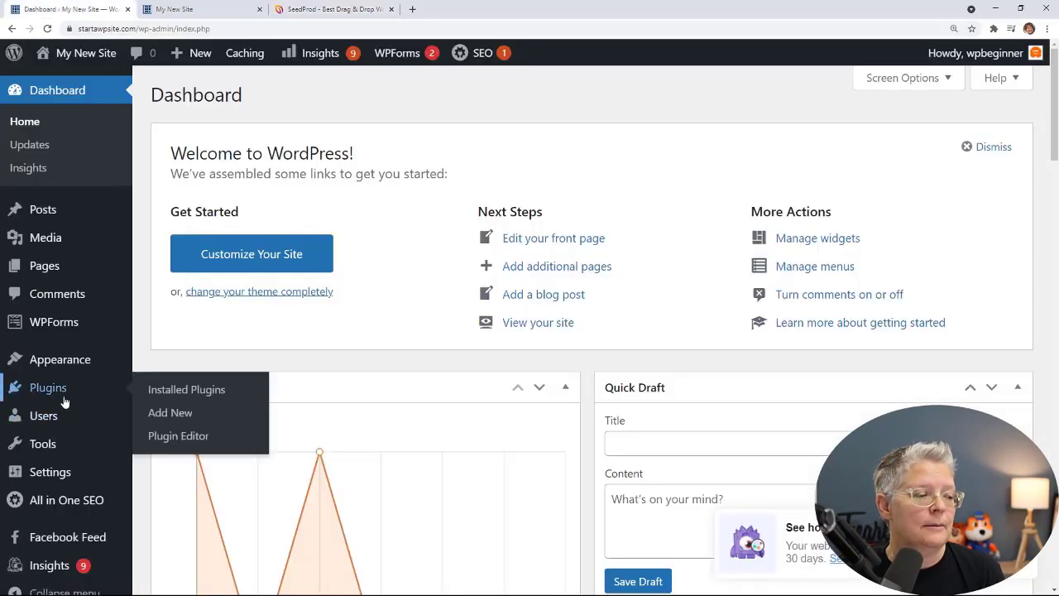
pyautogui.click(166, 420)
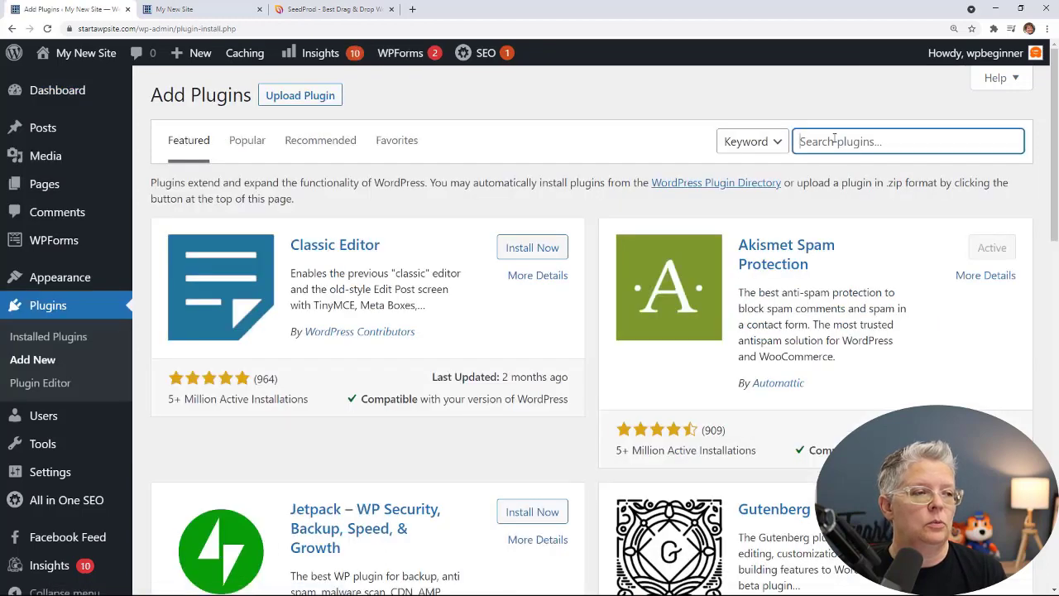
pyautogui.click(833, 139)
pyautogui.write('seedprod')
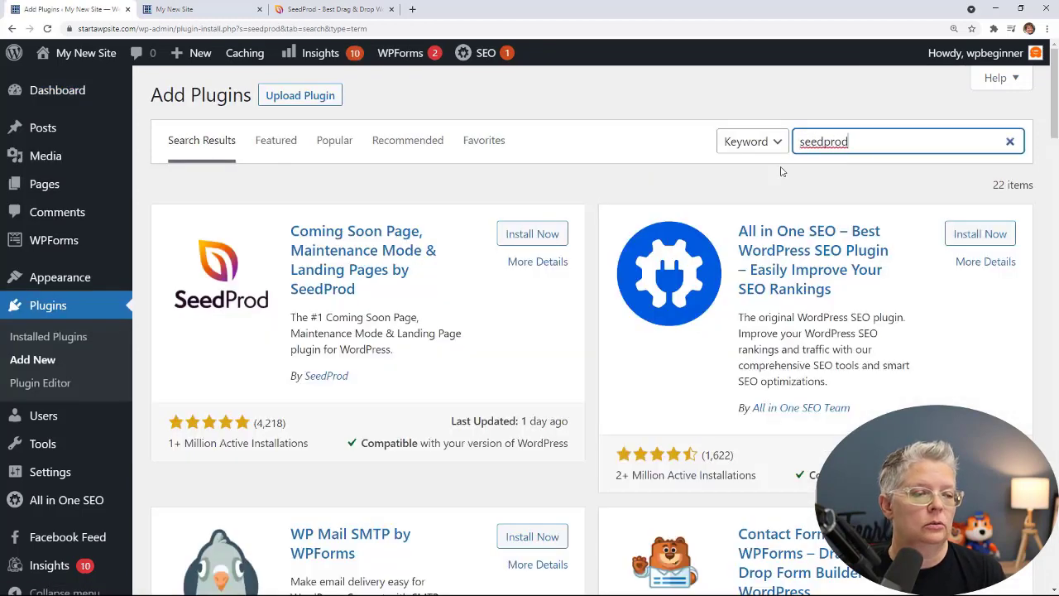
pyautogui.click(515, 234)
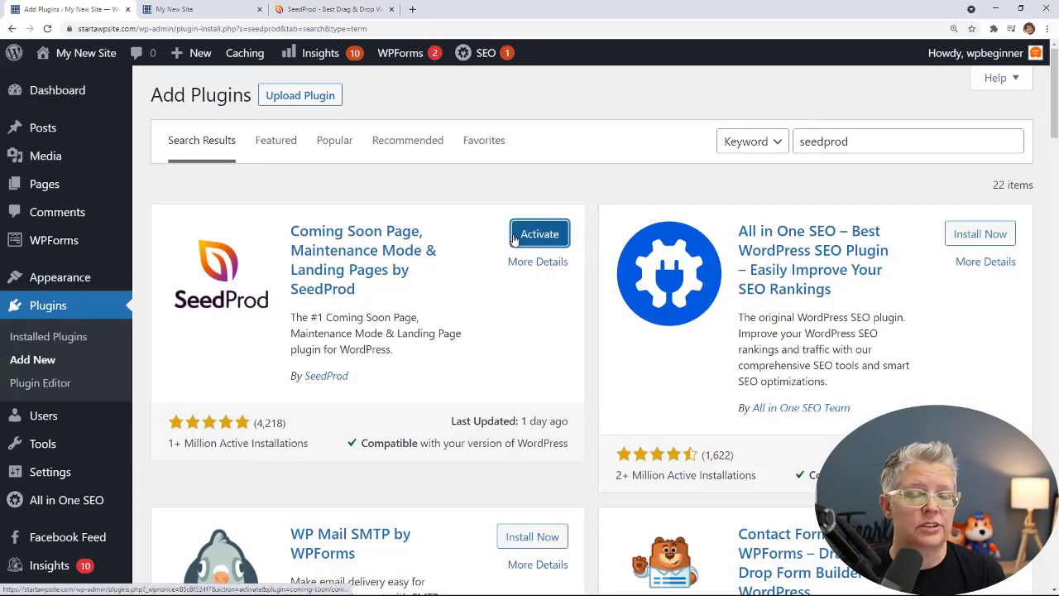
pyautogui.click(539, 236)
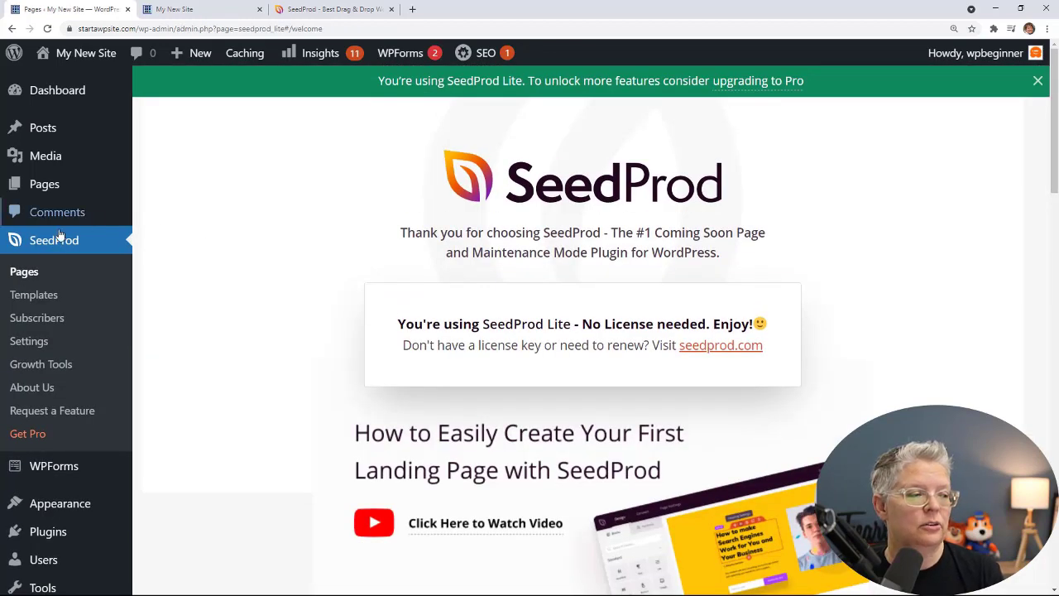
# Start setting up a Maintenance Mode page from SeedProd's Pages overview.
pyautogui.click(28, 277)
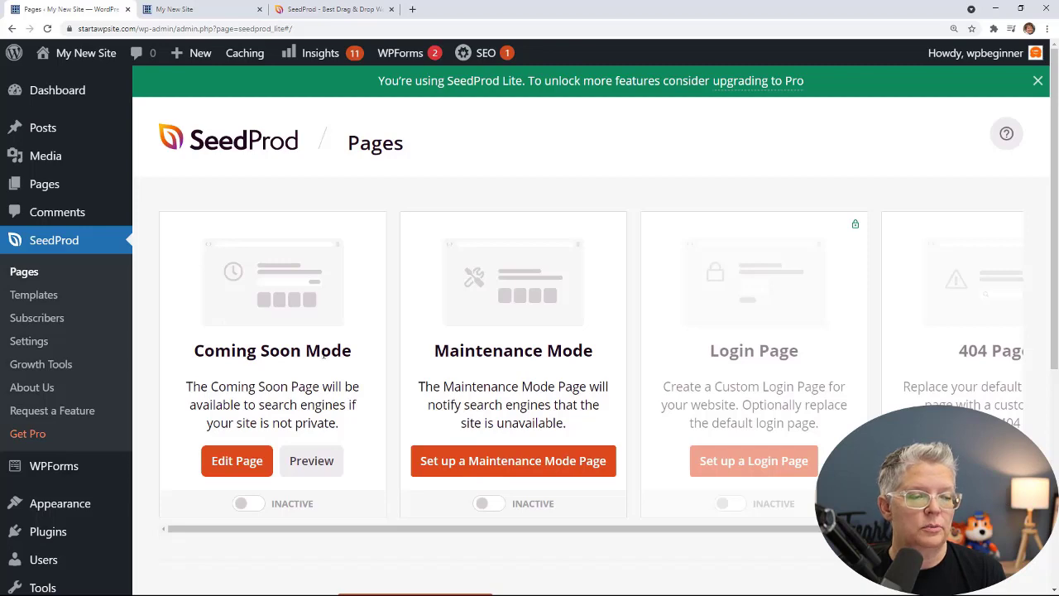
pyautogui.scroll(-2, 324, 354)
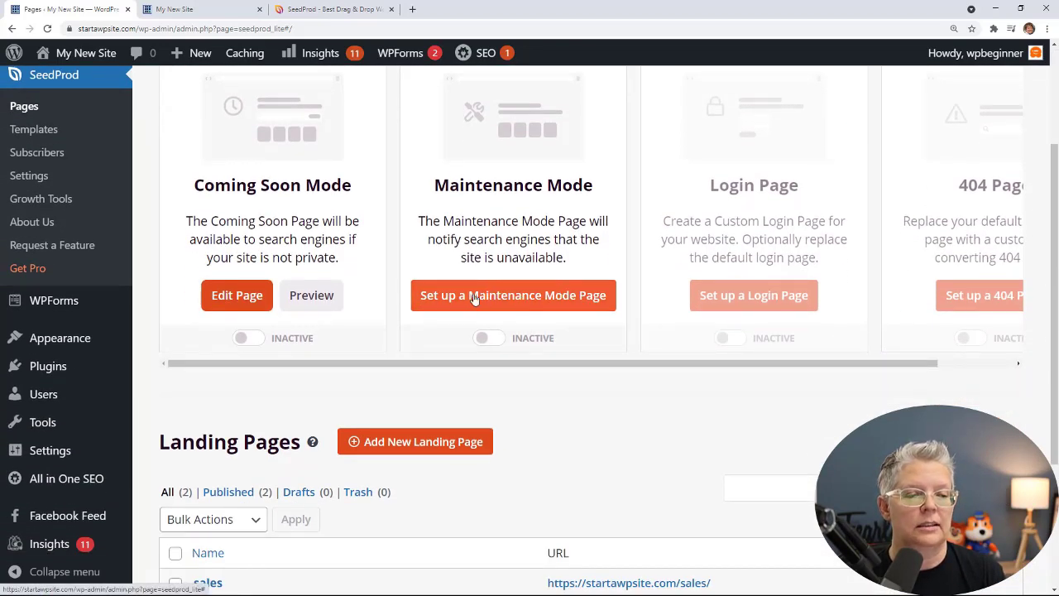
pyautogui.click(474, 299)
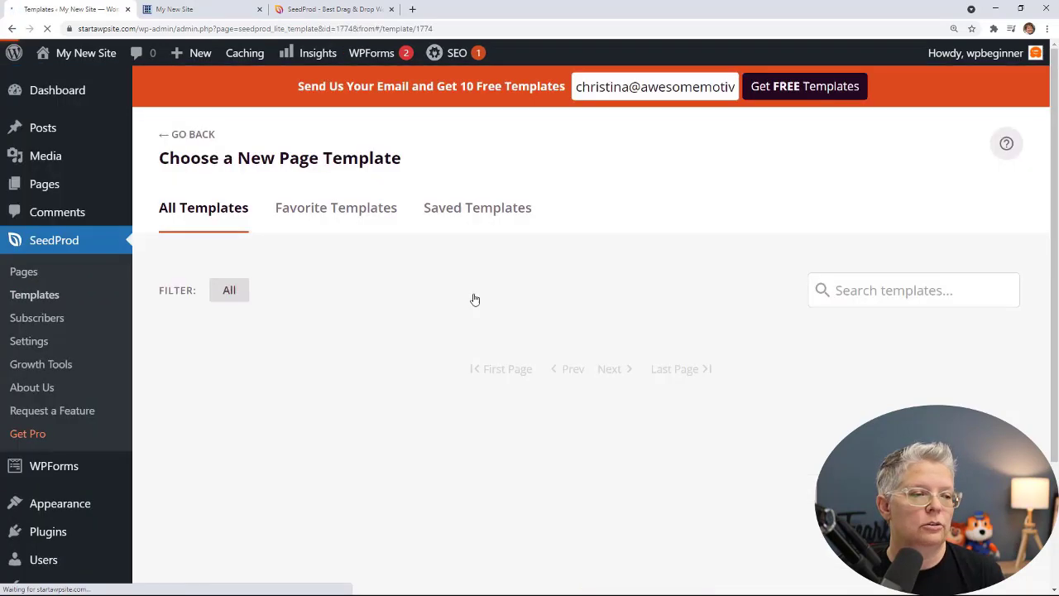
# Look over the maintenance mode templates and choose the Down Maintenance Mode template for the page.
pyautogui.scroll(-3, 430, 336)
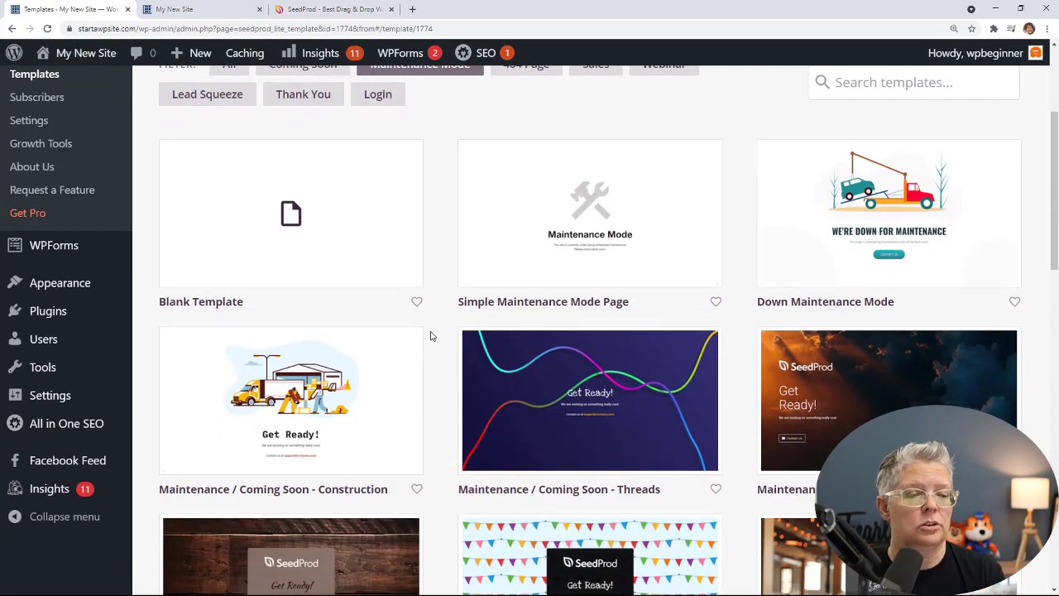
pyautogui.scroll(-1, 431, 336)
pyautogui.moveTo(595, 228)
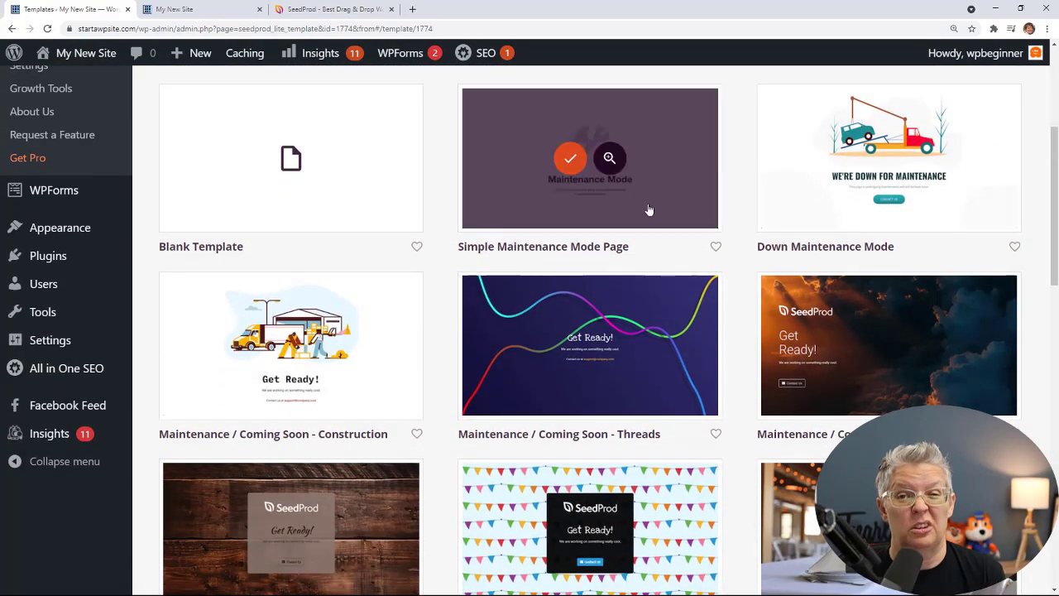
pyautogui.scroll(-3, 438, 353)
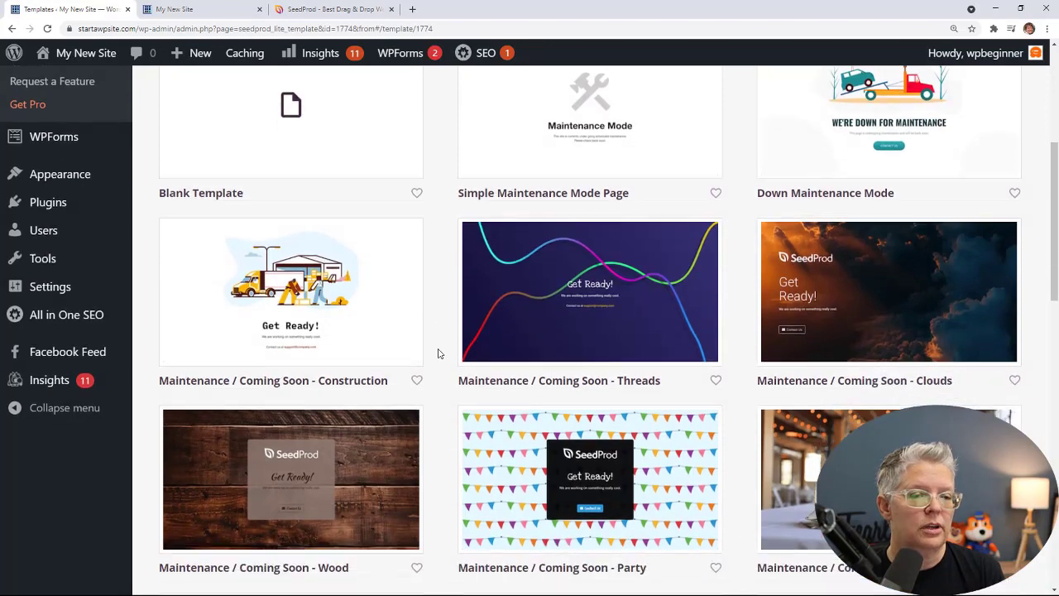
pyautogui.scroll(-3, 439, 353)
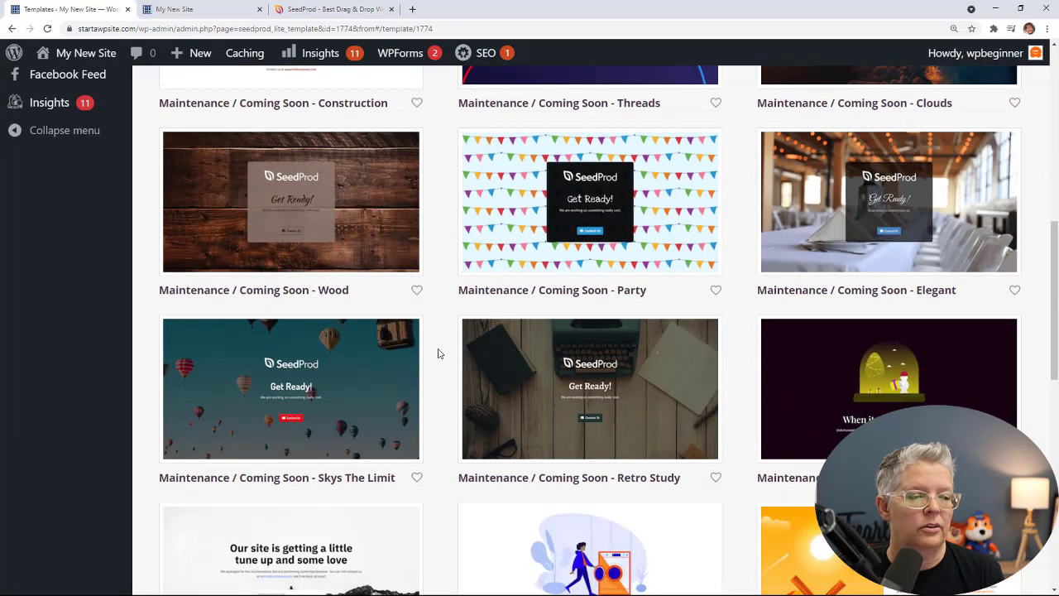
pyautogui.scroll(-4, 438, 354)
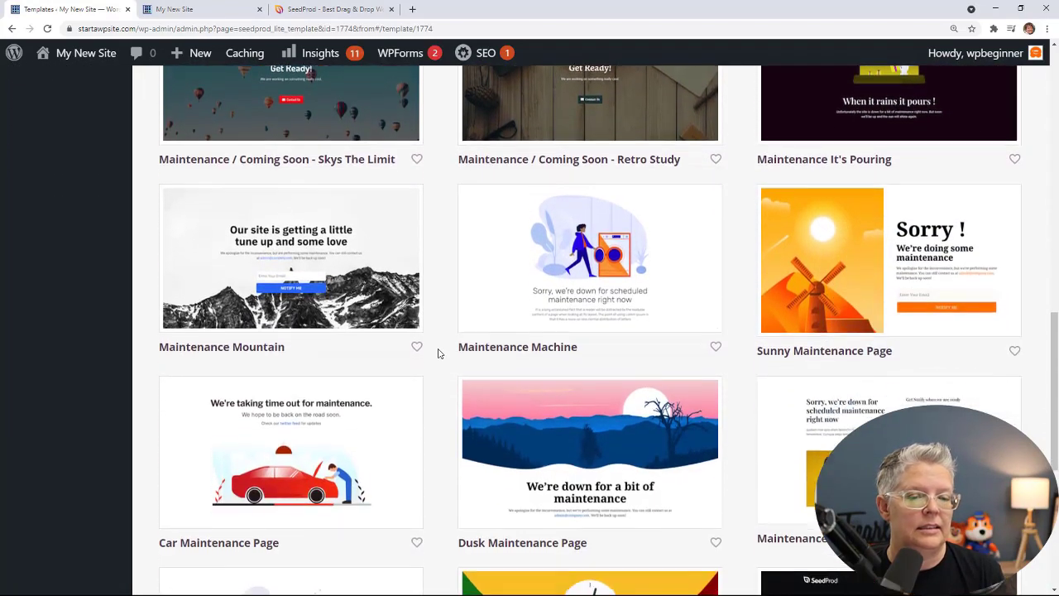
pyautogui.scroll(-3, 439, 353)
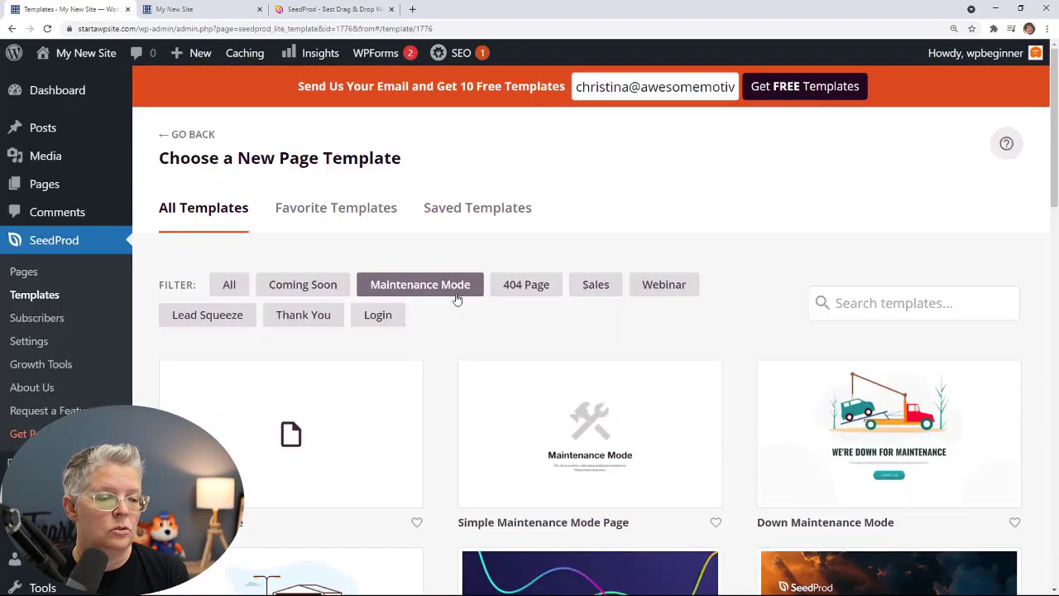
pyautogui.moveTo(873, 439)
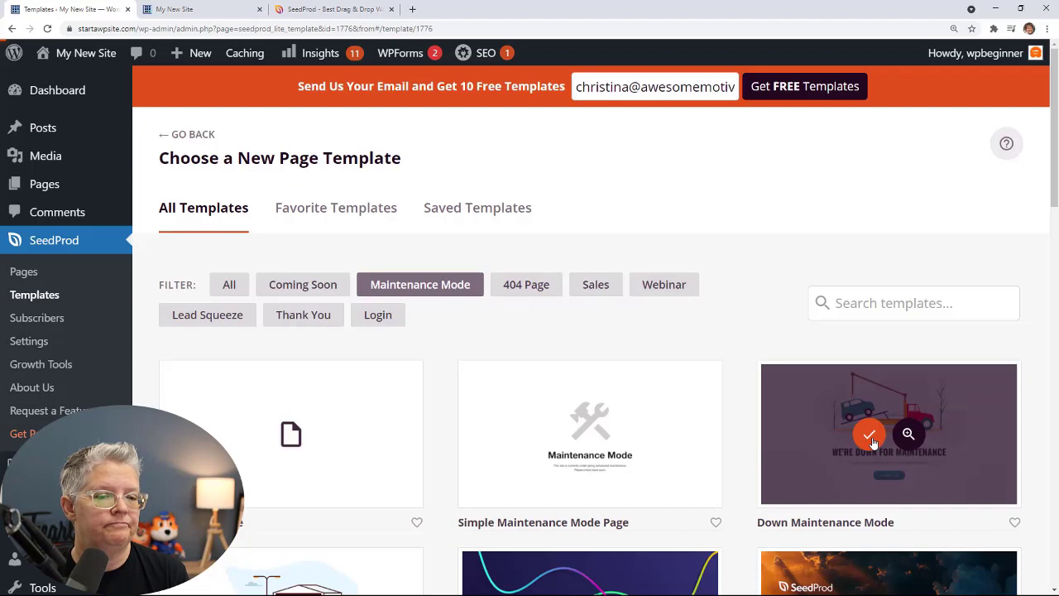
pyautogui.click(872, 440)
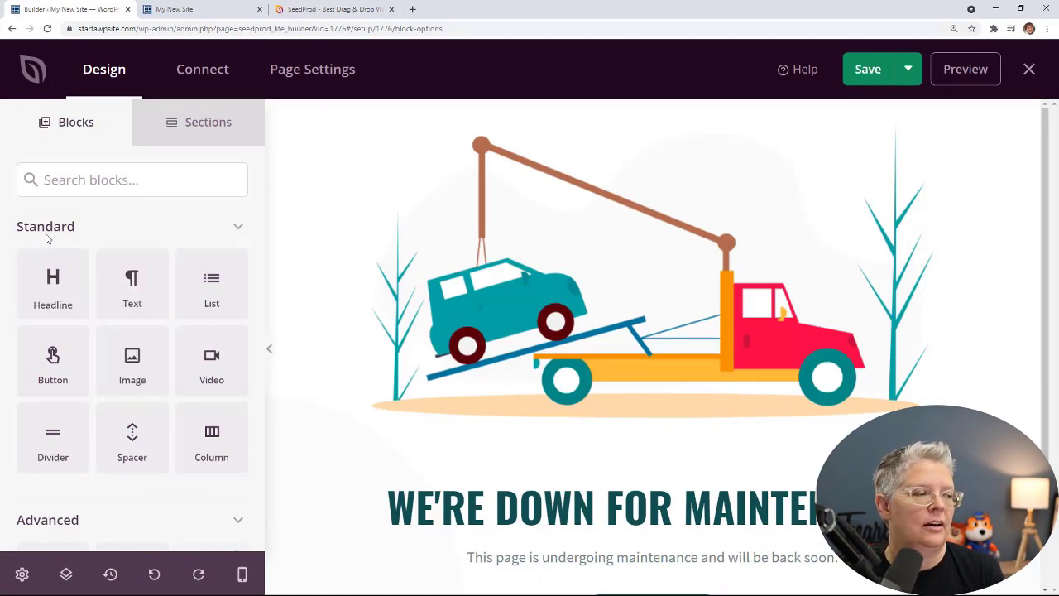
# Add a Headline block between the tow truck illustration and the main heading, and delete it again.
pyautogui.scroll(-2, 46, 238)
pyautogui.moveTo(88, 196); pyautogui.dragTo(513, 447)
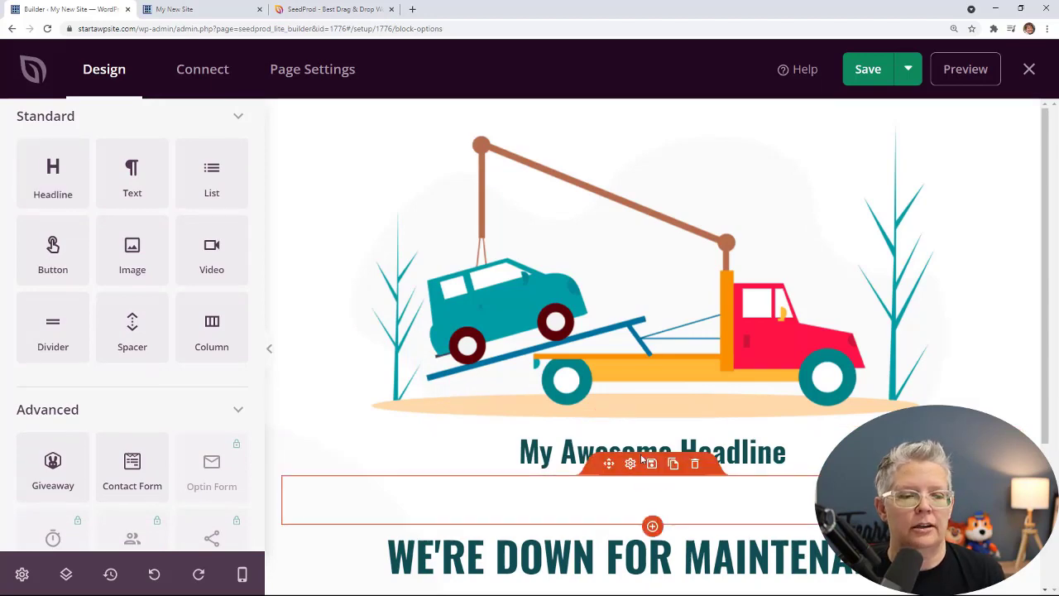
pyautogui.moveTo(695, 439)
pyautogui.click(695, 418)
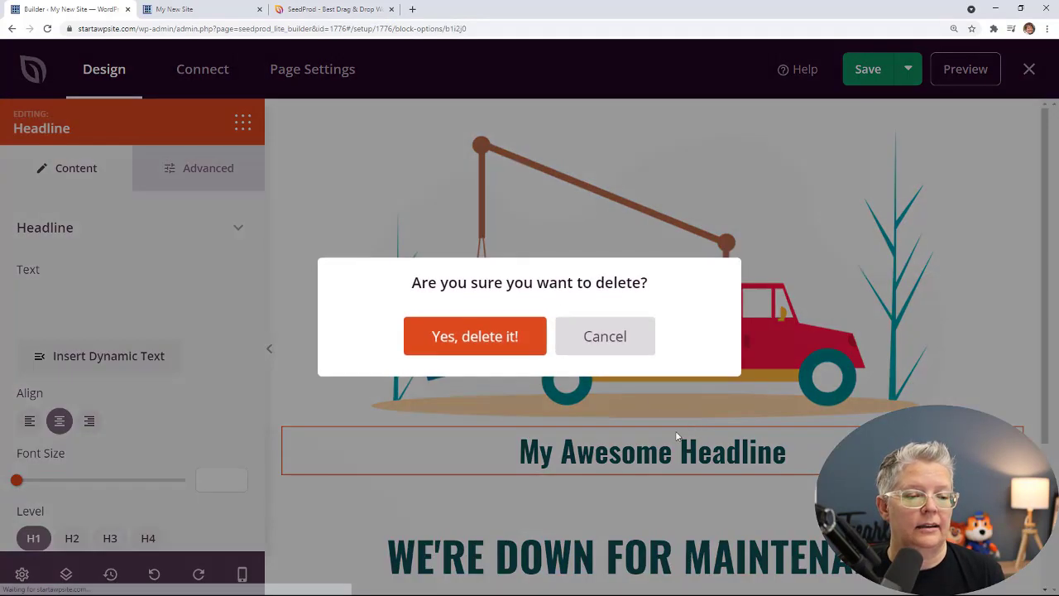
pyautogui.click(536, 354)
# Open the settings of the "We're Down For MAINTENANCE" headline, duplicate the block and delete the copy.
pyautogui.scroll(-2, 629, 414)
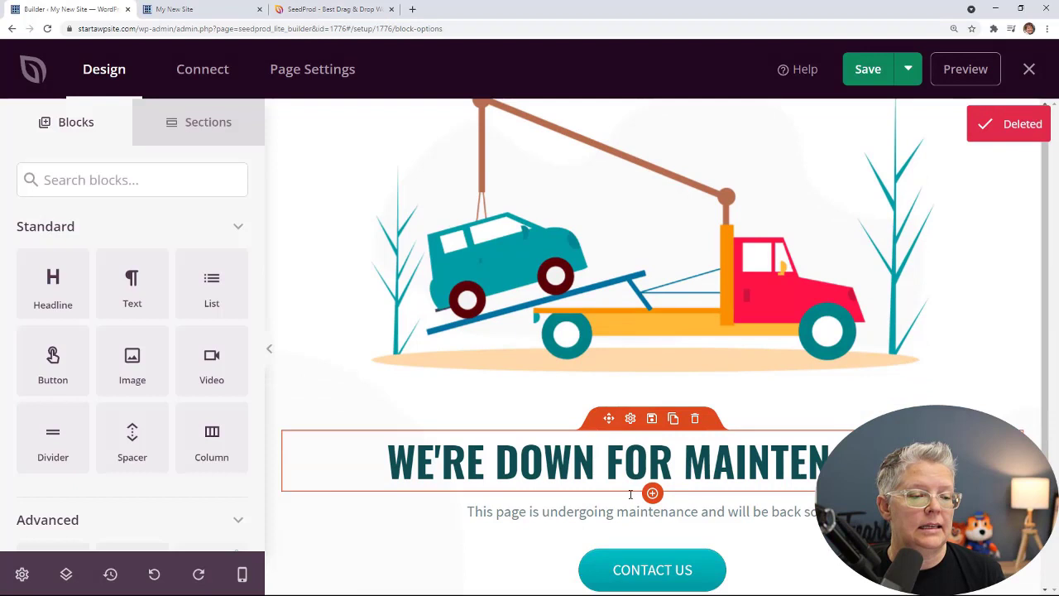
pyautogui.moveTo(607, 356); pyautogui.dragTo(609, 382)
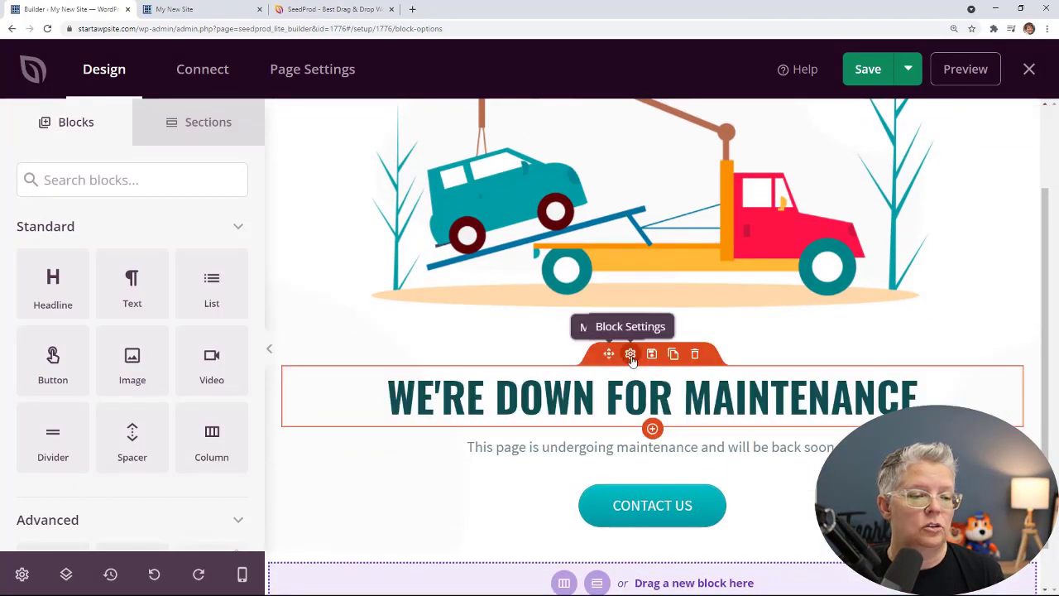
pyautogui.click(631, 355)
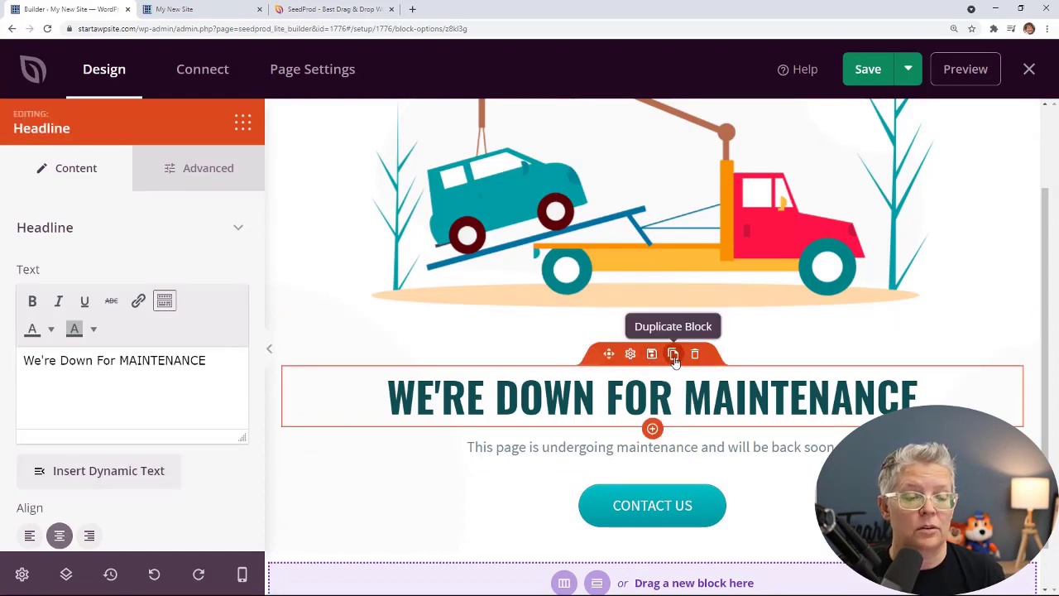
pyautogui.click(674, 355)
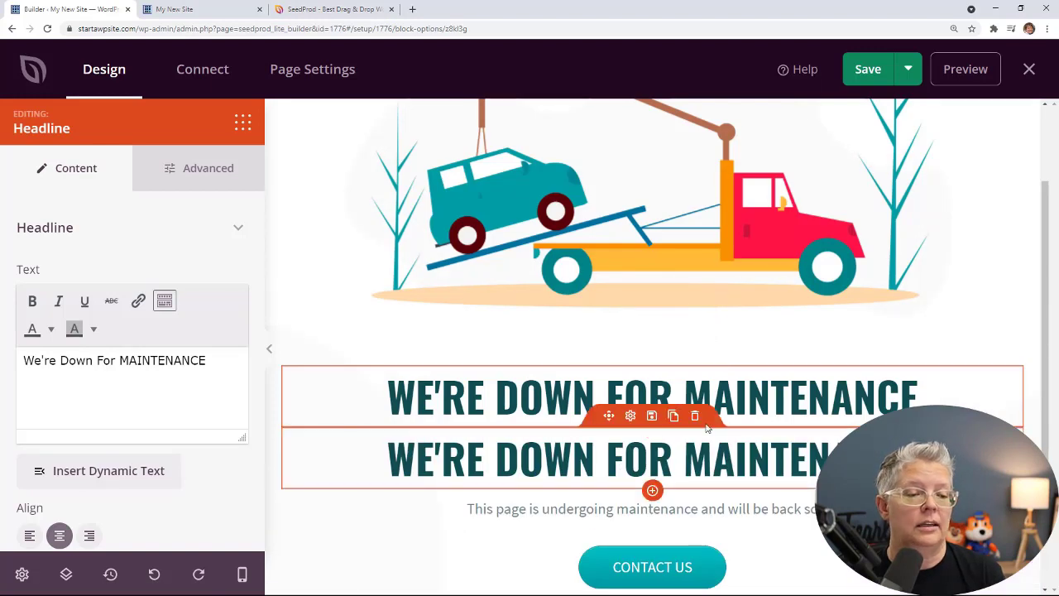
pyautogui.click(696, 415)
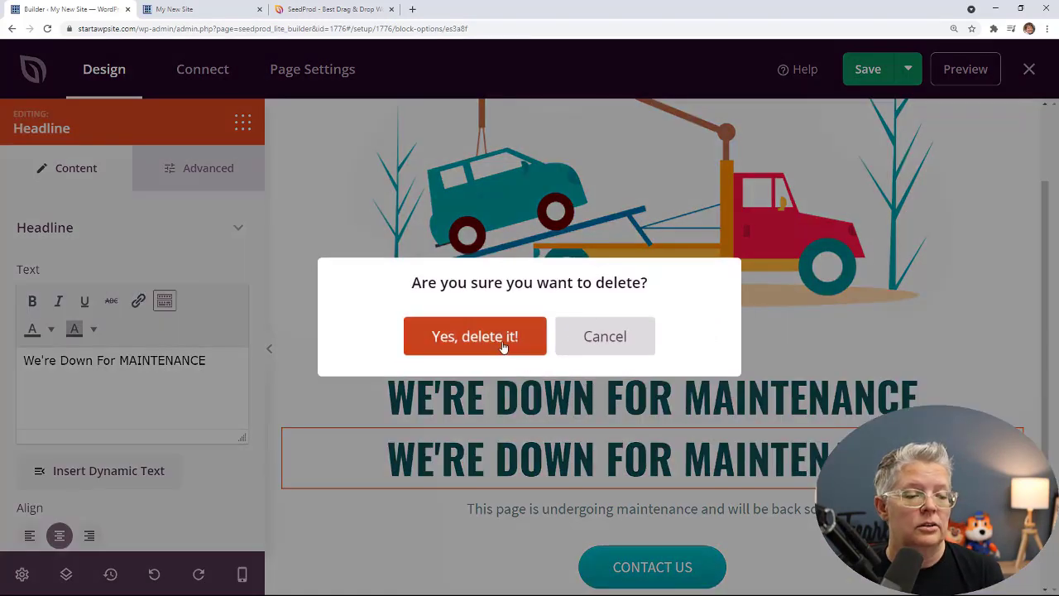
pyautogui.click(474, 336)
# Look through the Standard, Advanced and WooCommerce blocks available for the page.
pyautogui.scroll(-3, 136, 304)
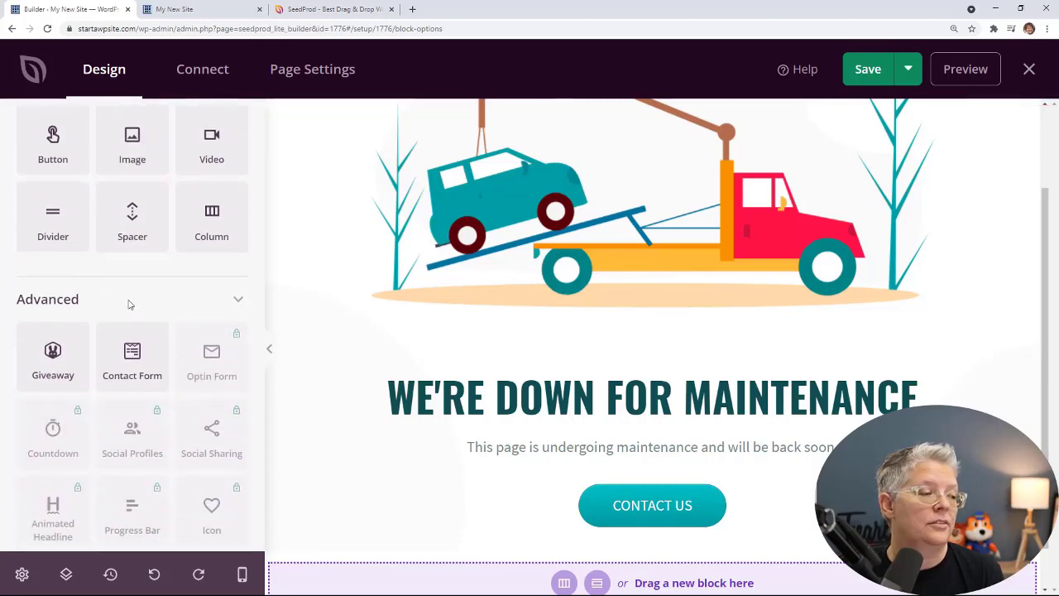
pyautogui.scroll(-2, 128, 305)
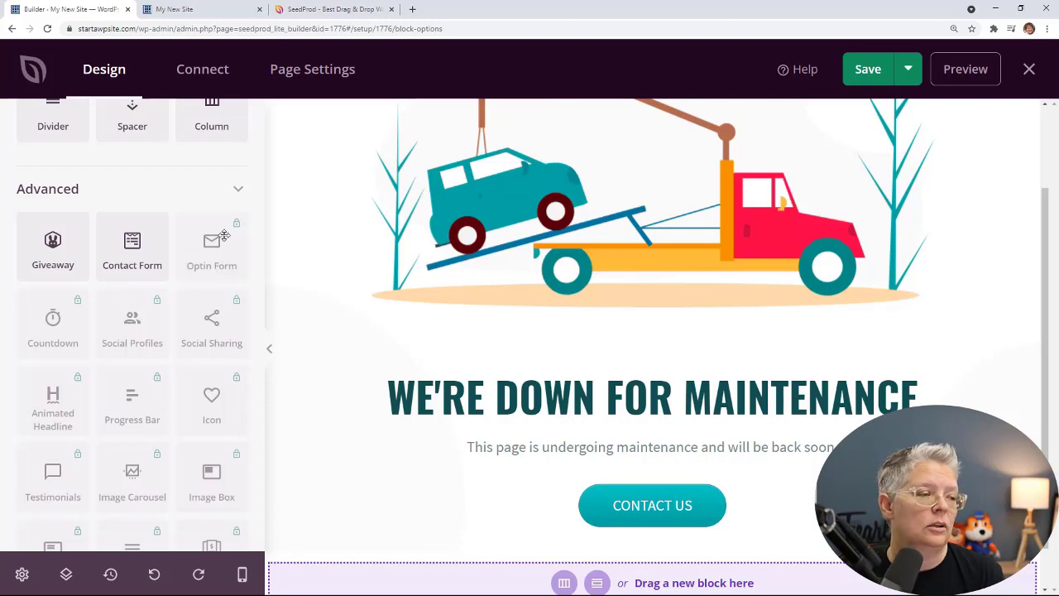
pyautogui.scroll(-3, 203, 277)
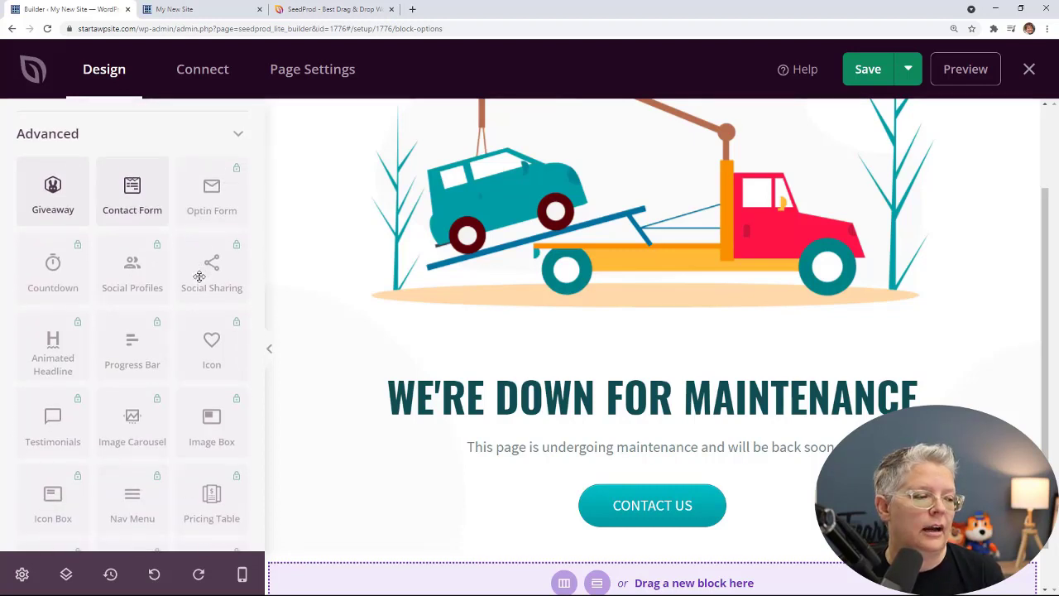
pyautogui.scroll(-10, 195, 304)
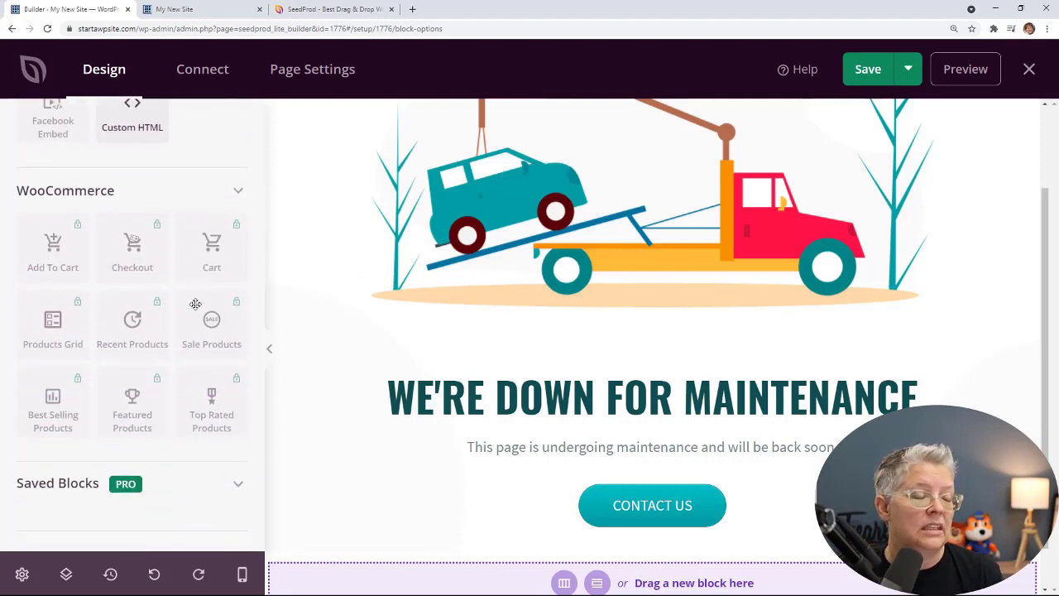
pyautogui.scroll(4, 193, 313)
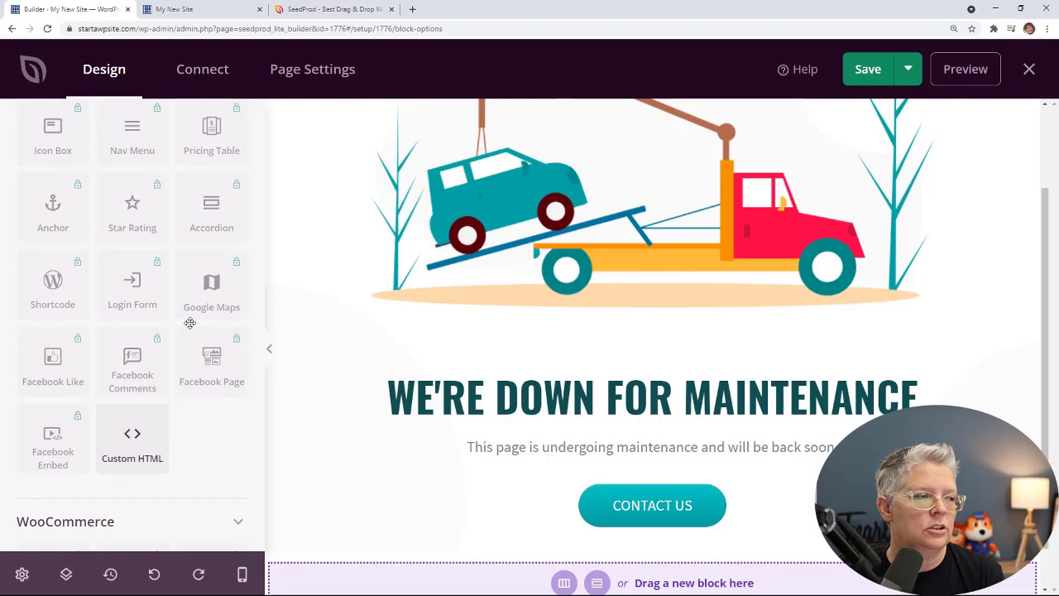
pyautogui.scroll(6, 189, 323)
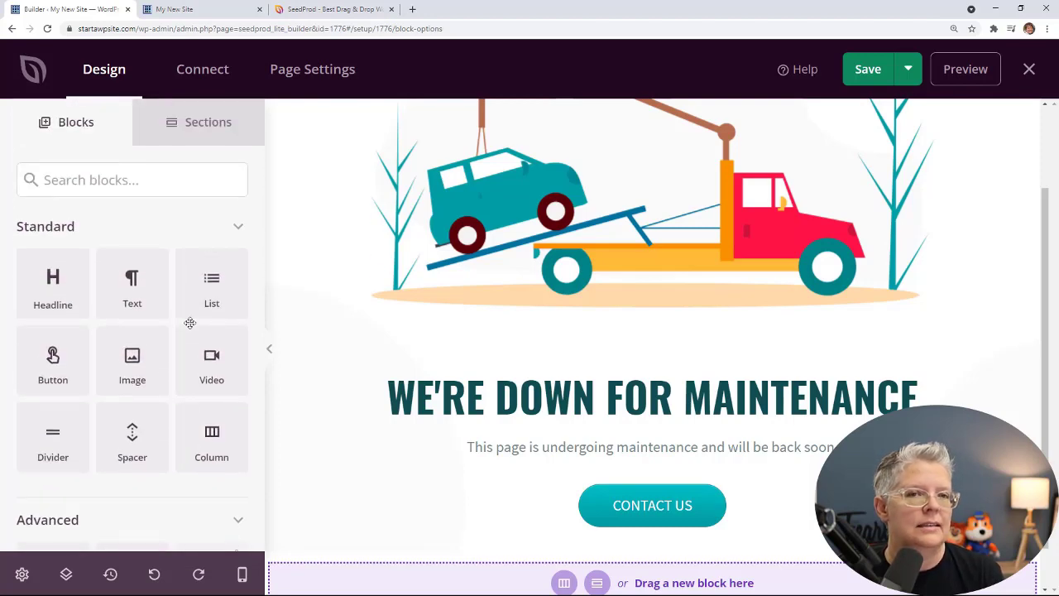
# Replace the text beneath the "We're Down For MAINTENANCE" headline with "we'll be back soon!".
pyautogui.click(529, 447)
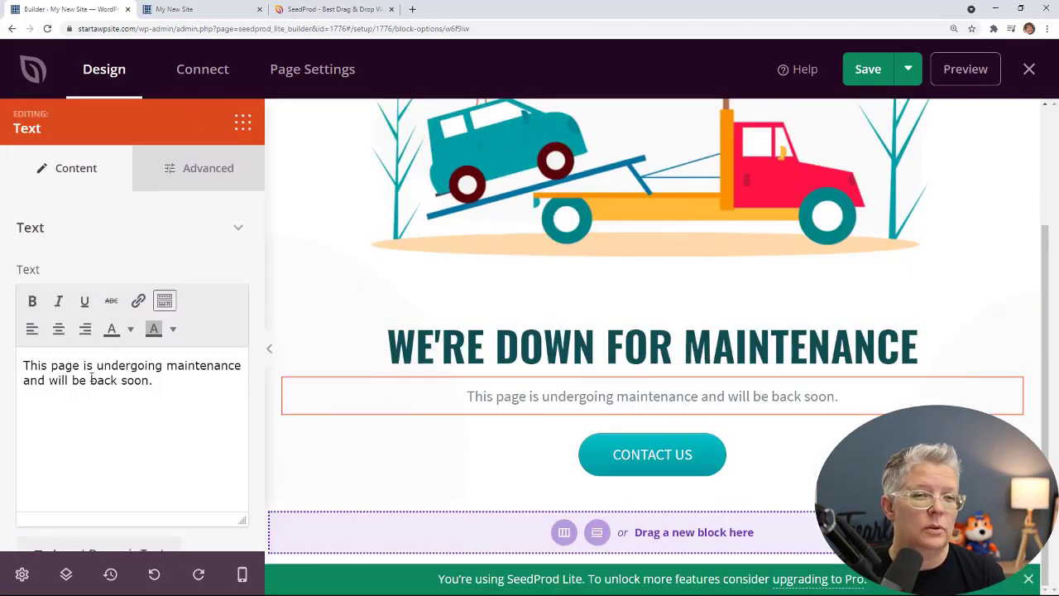
pyautogui.moveTo(175, 385); pyautogui.dragTo(25, 365)
pyautogui.write('we')
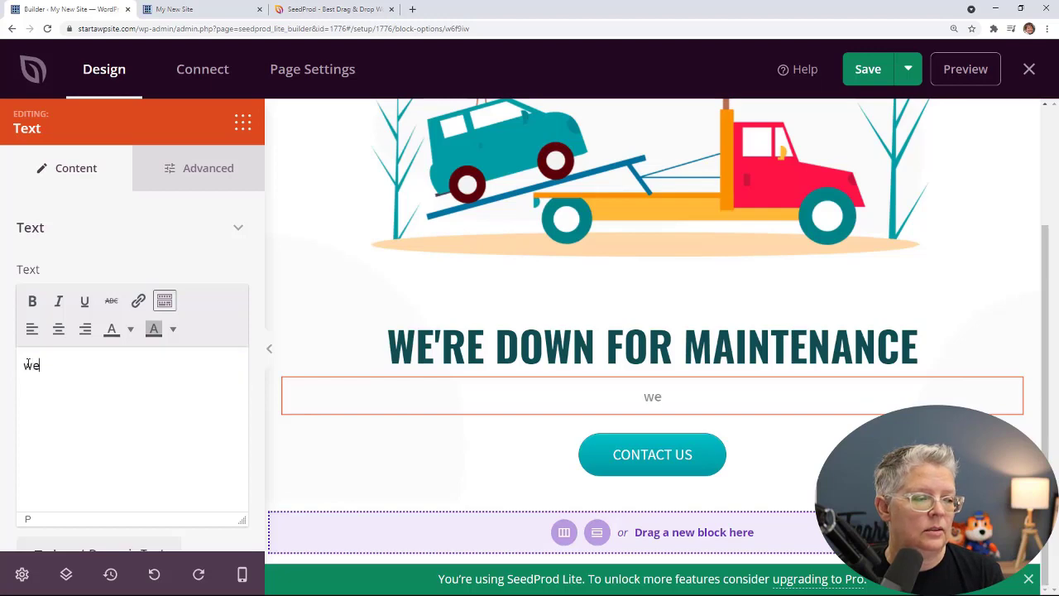
pyautogui.write("'ll be back soon!")
# Replace the tow truck illustration with the services-1.jpg photo from the Media Library.
pyautogui.click(314, 224)
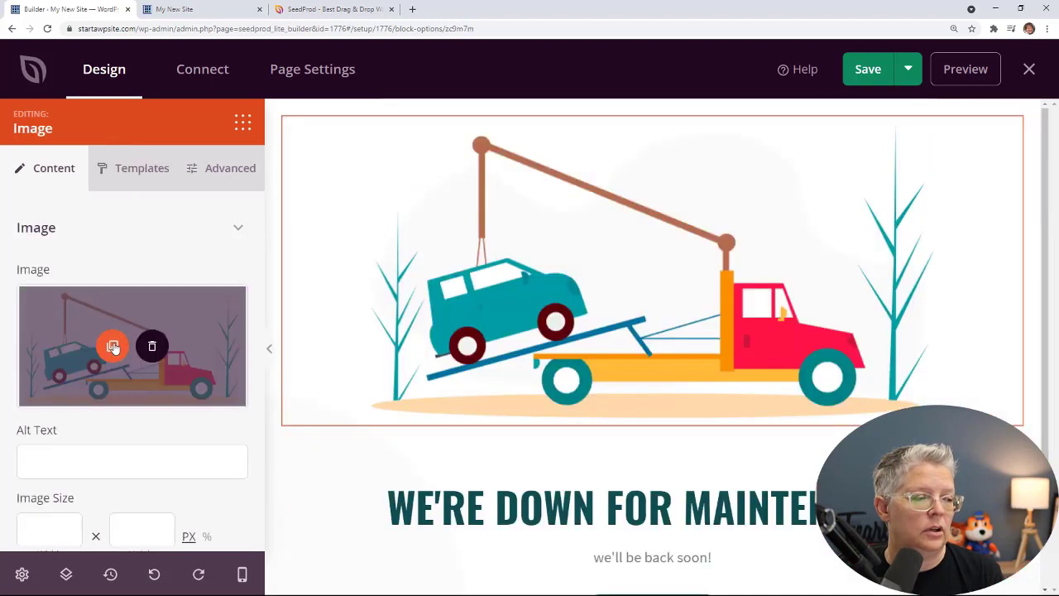
pyautogui.click(161, 350)
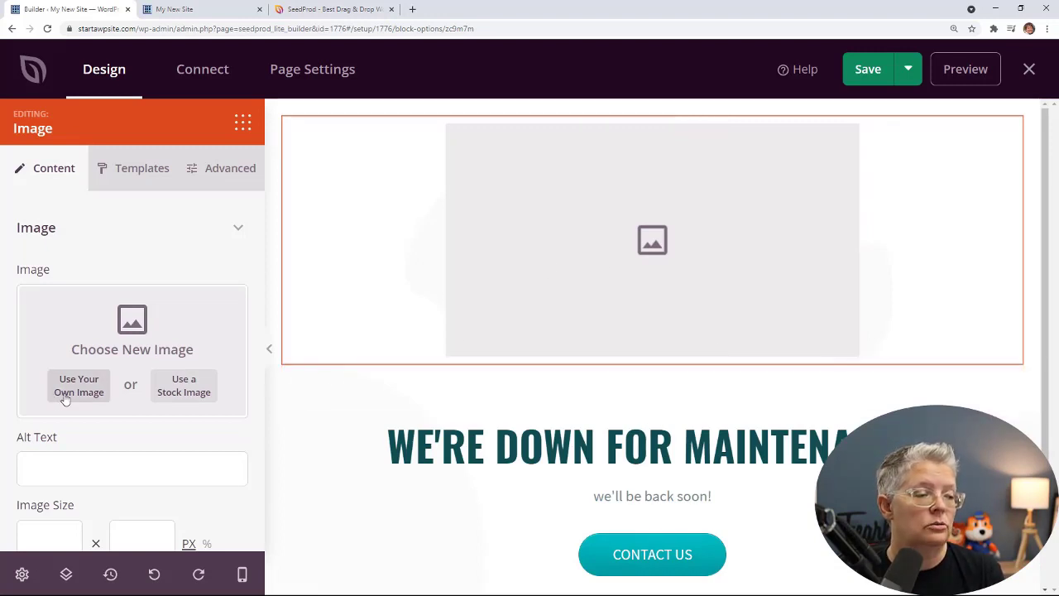
pyautogui.click(177, 387)
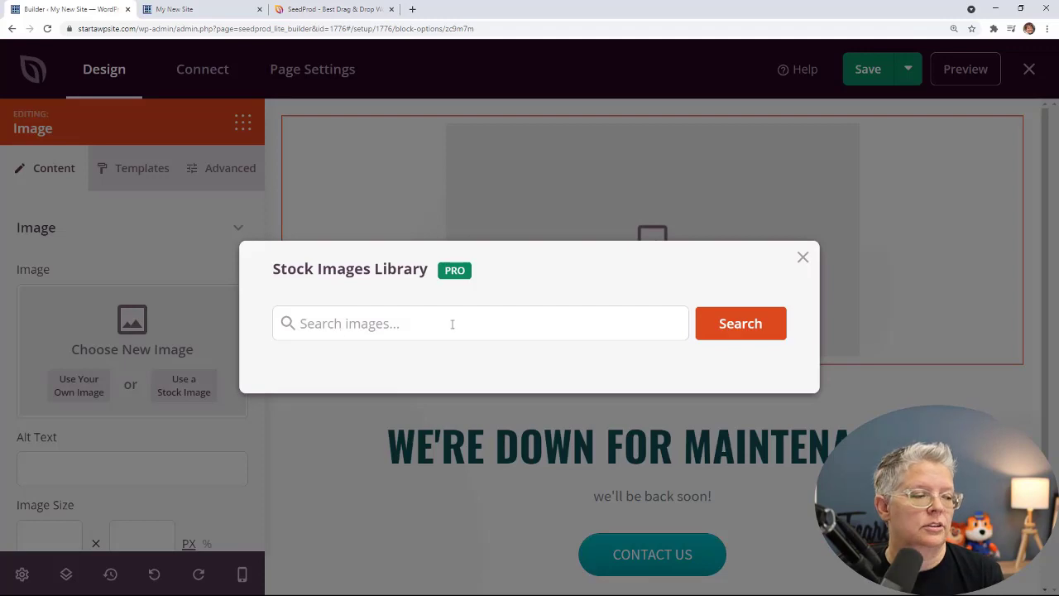
pyautogui.click(802, 257)
pyautogui.click(78, 386)
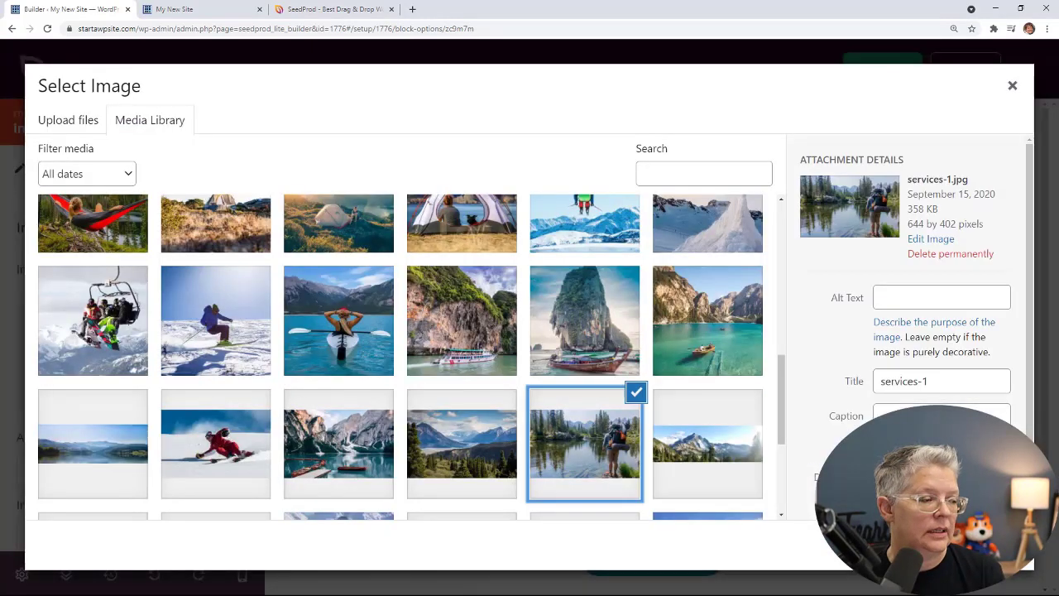
pyautogui.scroll(-3, 475, 394)
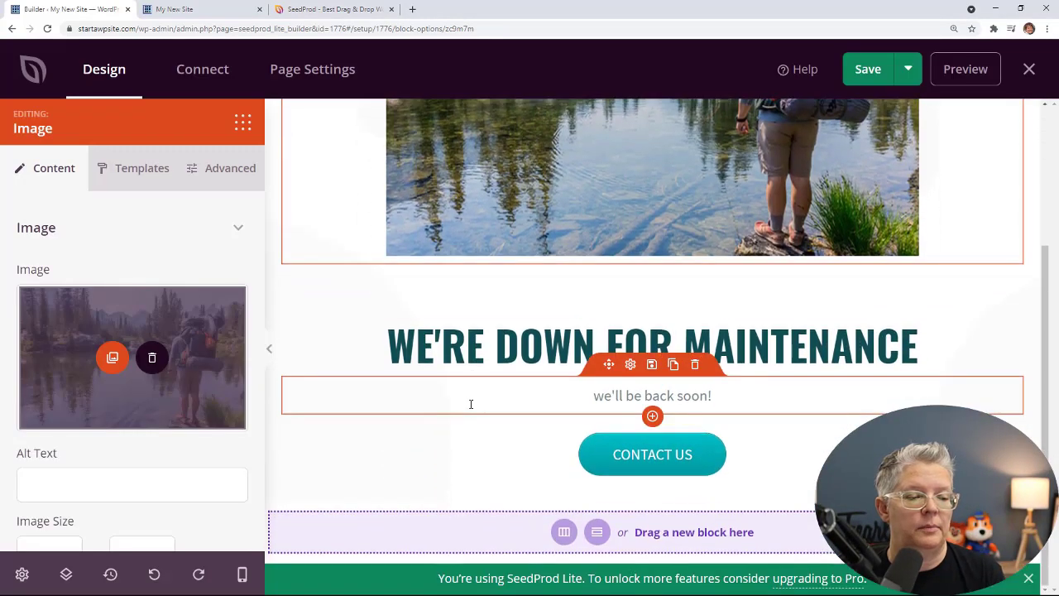
pyautogui.scroll(3, 471, 404)
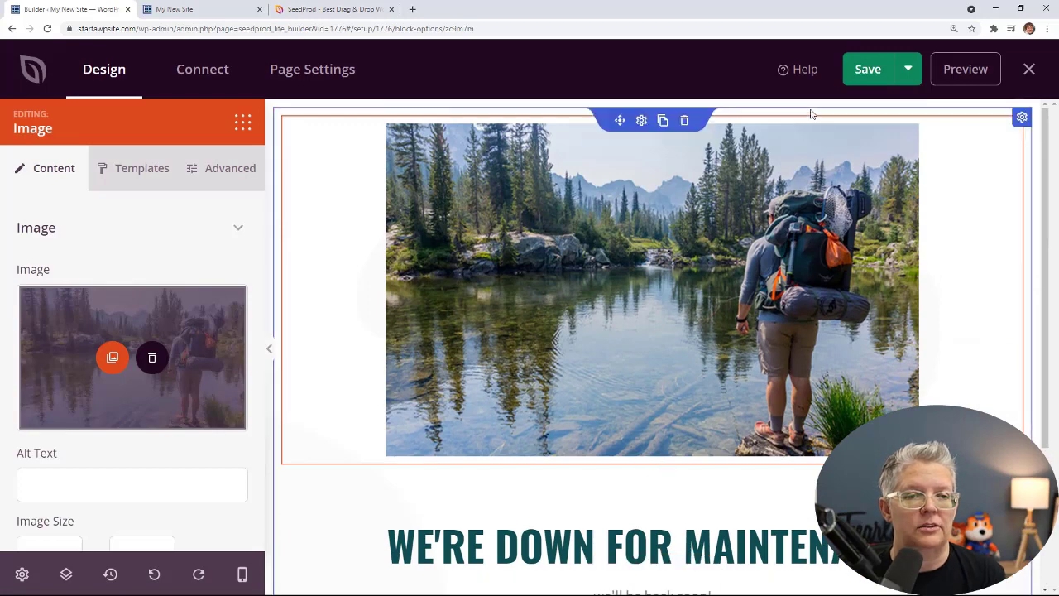
pyautogui.scroll(-3, 718, 344)
pyautogui.scroll(2, 720, 331)
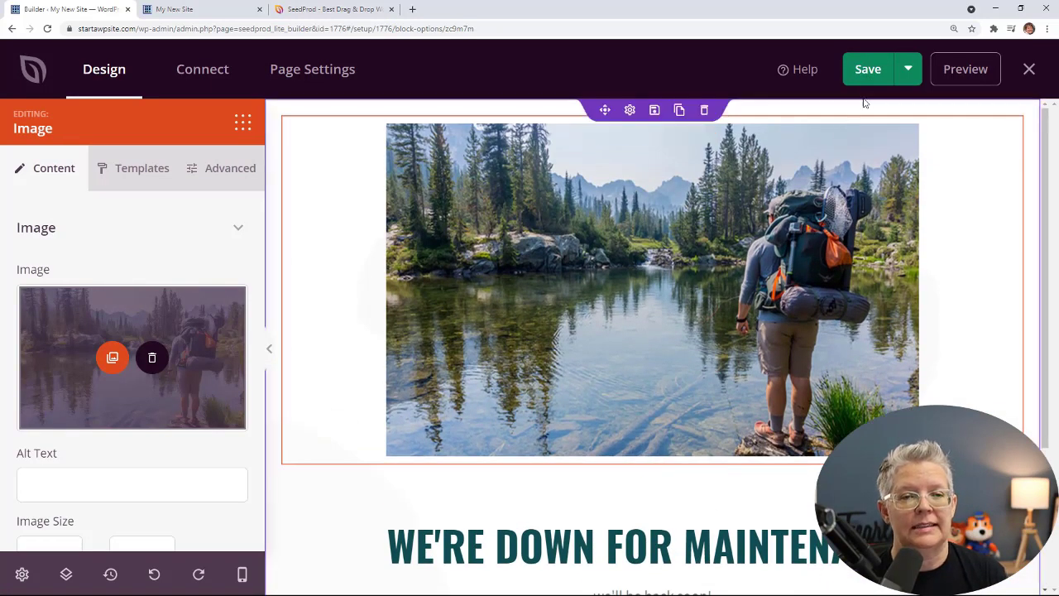
pyautogui.click(483, 471)
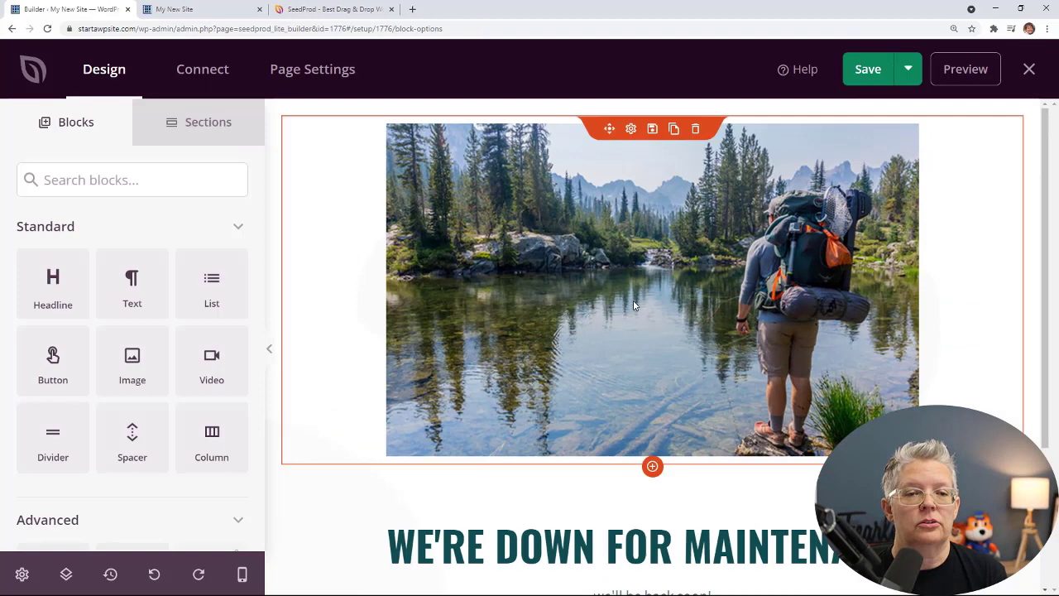
# Publish the maintenance page and open its live version.
pyautogui.click(907, 71)
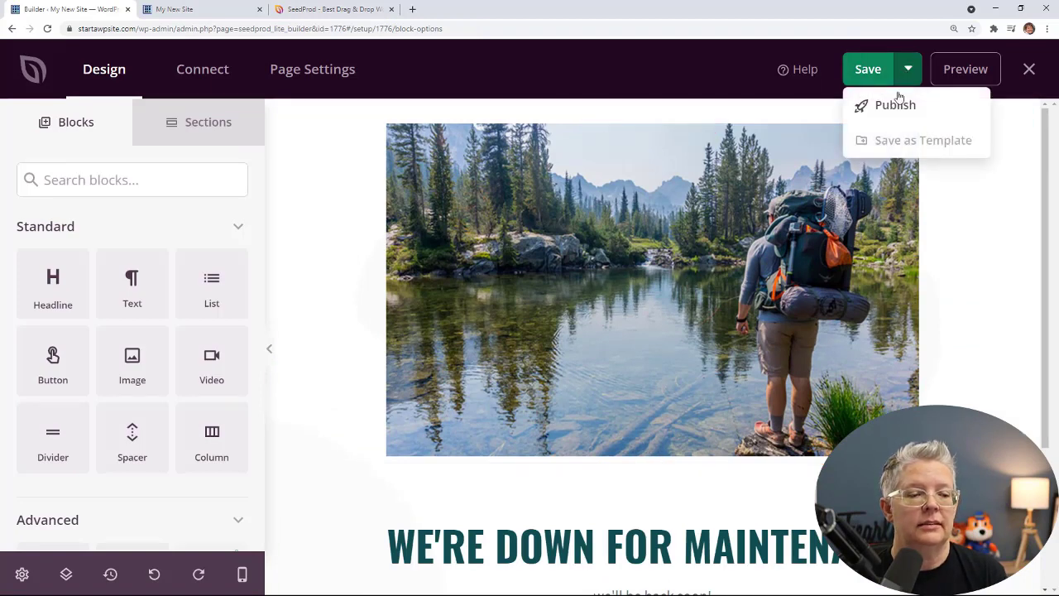
pyautogui.click(896, 105)
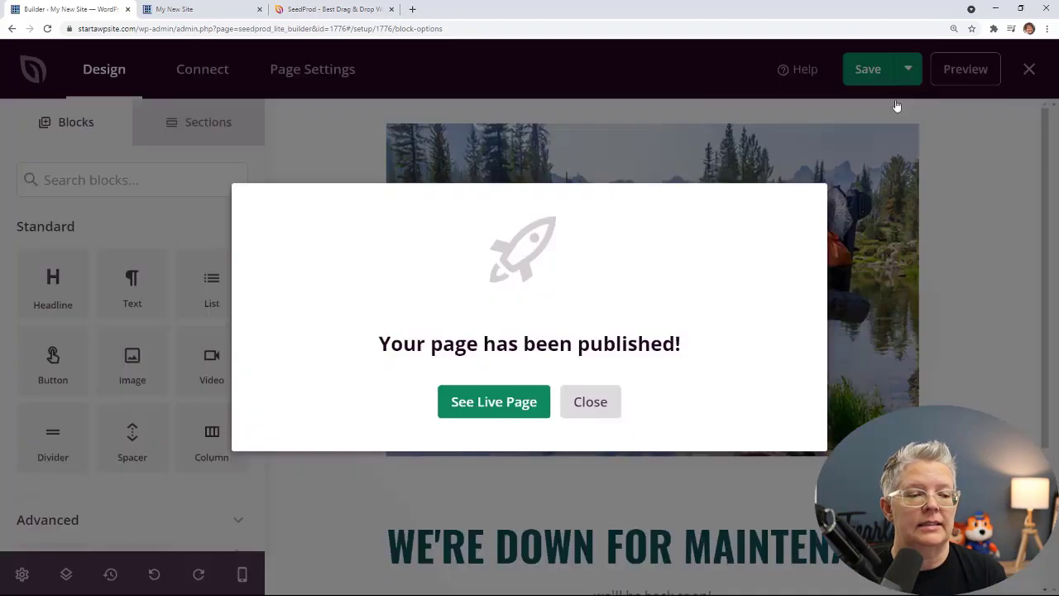
pyautogui.click(492, 404)
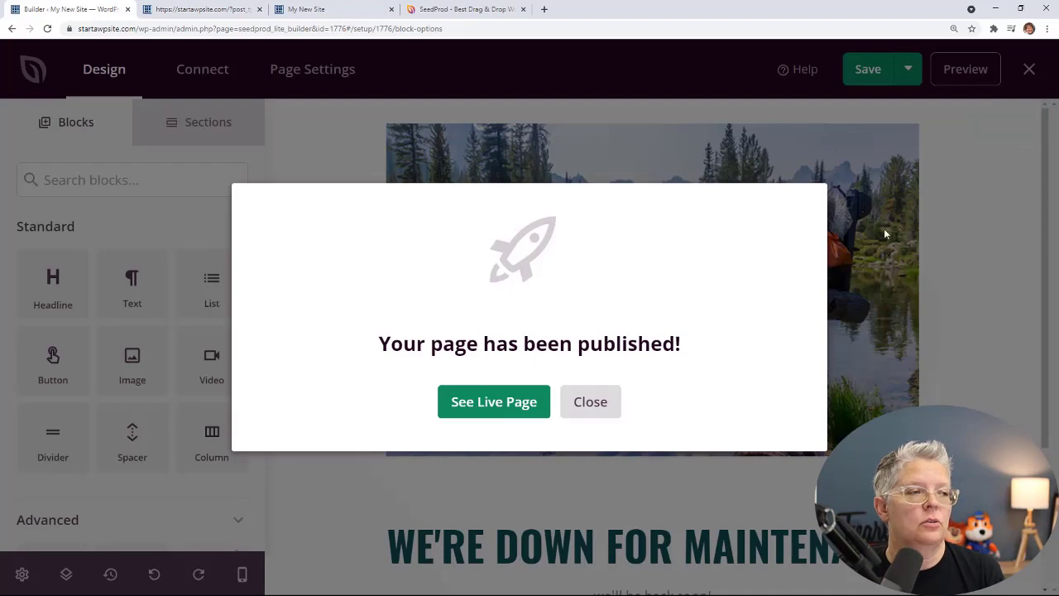
pyautogui.click(603, 403)
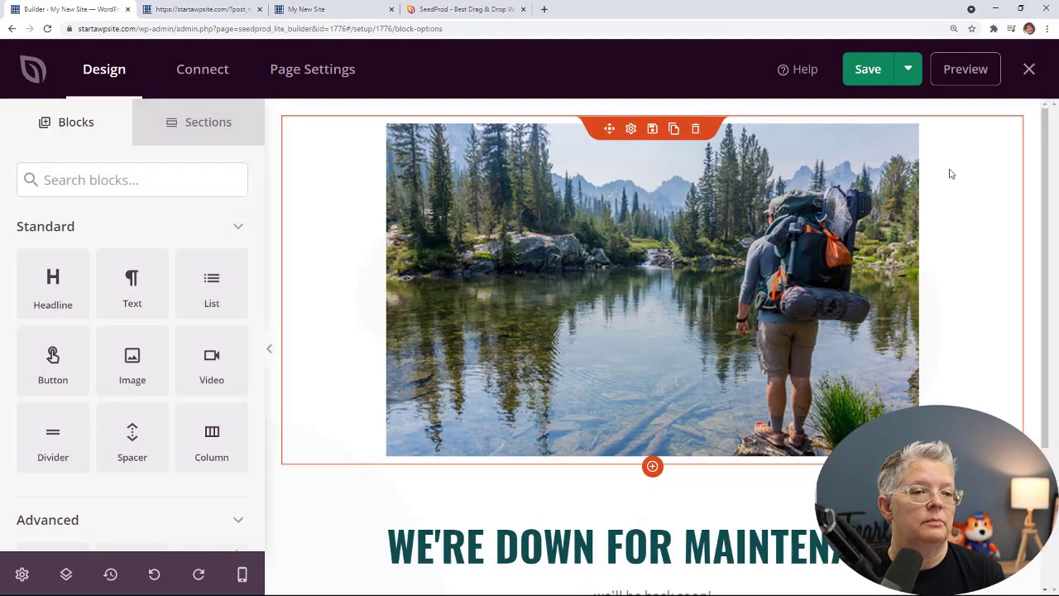
# Exit the page builder and activate Maintenance Mode for the site.
pyautogui.click(1030, 70)
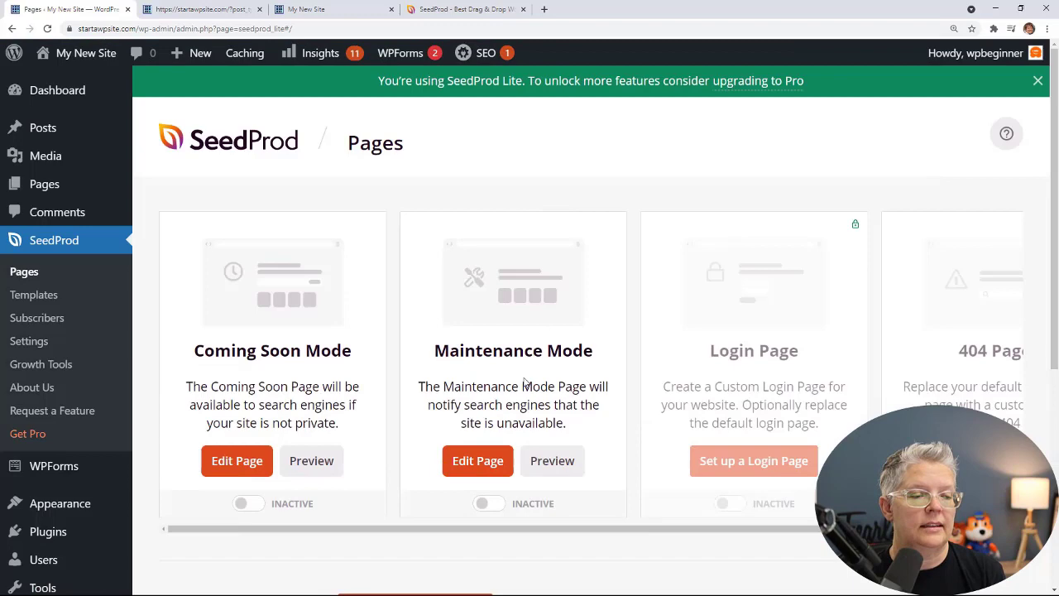
pyautogui.click(494, 506)
pyautogui.scroll(-3, 441, 470)
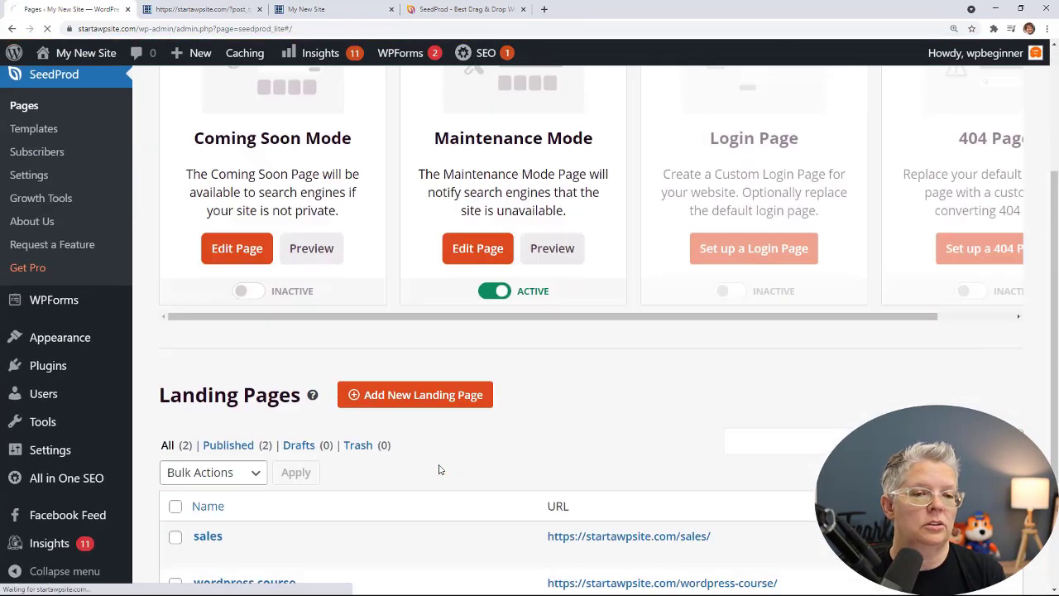
pyautogui.scroll(-2, 440, 470)
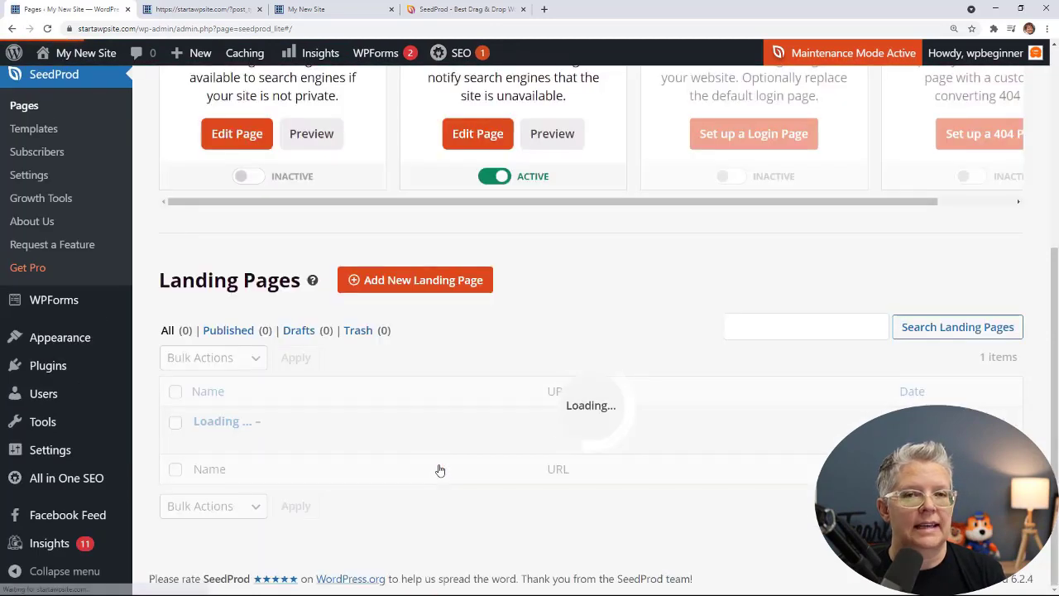
# Switch to the incognito browser window and reload startawpsite.com to check what logged-out visitors see.
pyautogui.hotkey('alt', 'Tab')
pyautogui.click(48, 28)
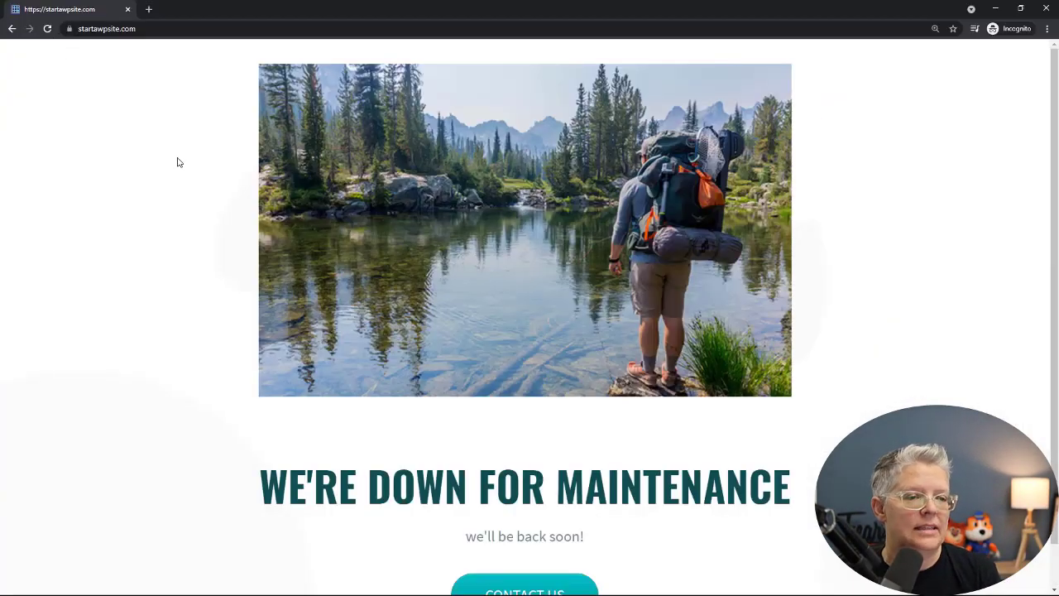
pyautogui.hotkey('alt', 'Tab')
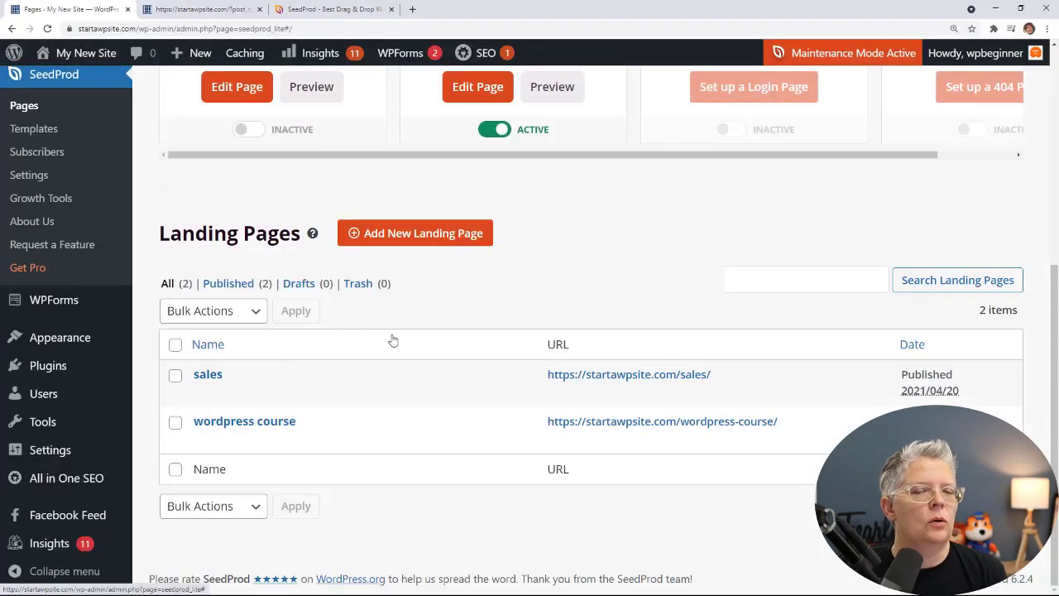
# Open the maintenance page for editing and review the Access Control options in its page settings.
pyautogui.scroll(3, 427, 329)
pyautogui.scroll(2, 426, 329)
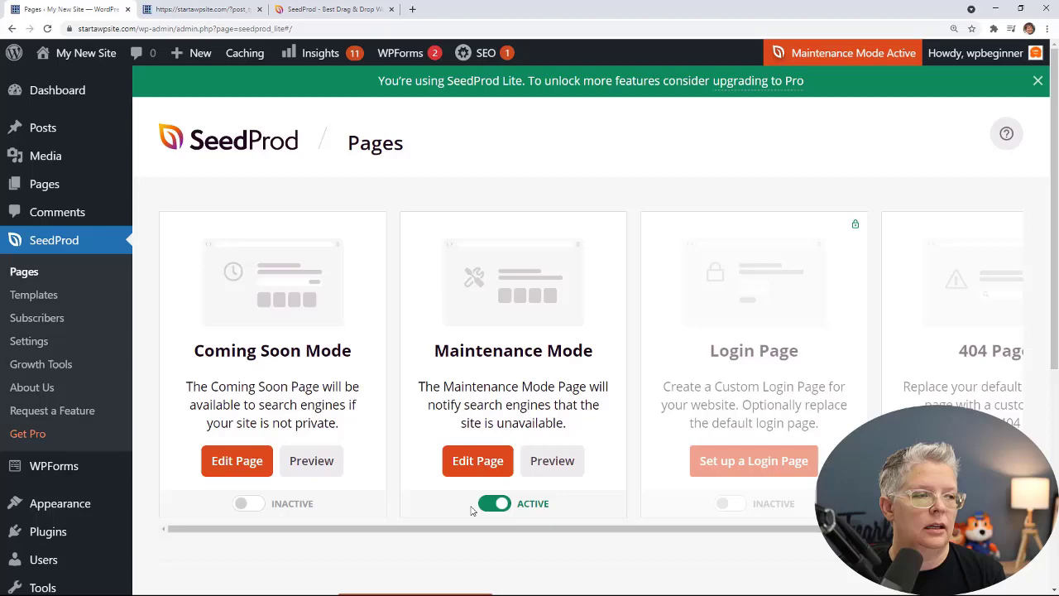
pyautogui.click(480, 468)
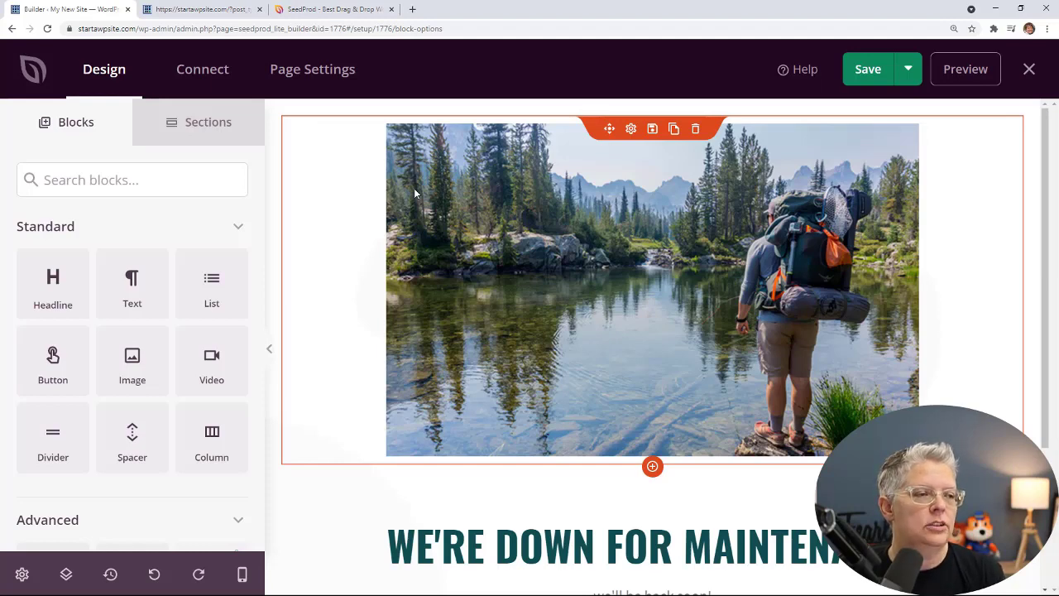
pyautogui.click(323, 77)
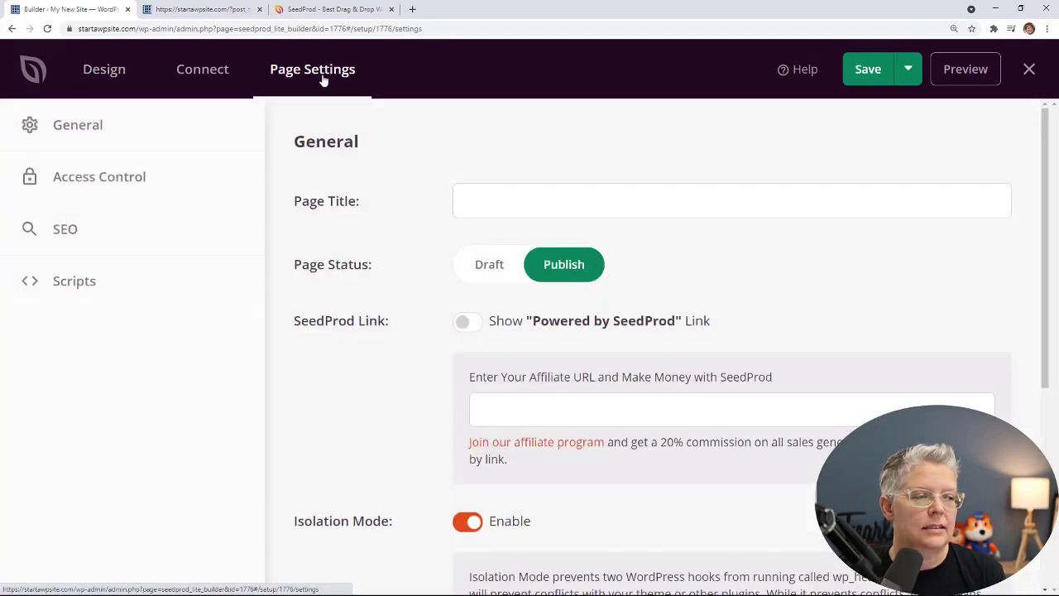
pyautogui.click(134, 180)
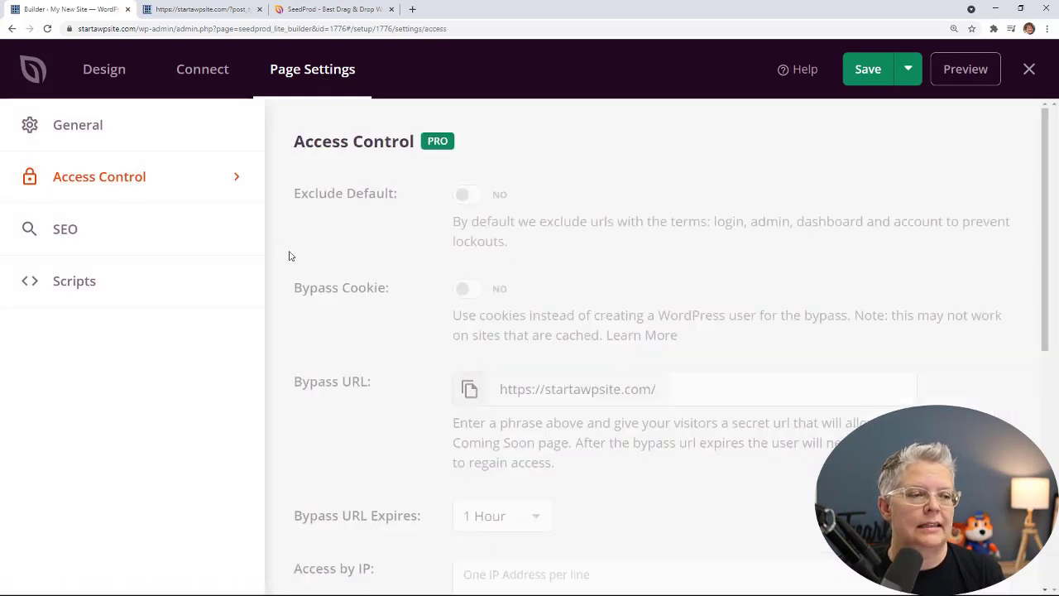
pyautogui.scroll(-2, 314, 255)
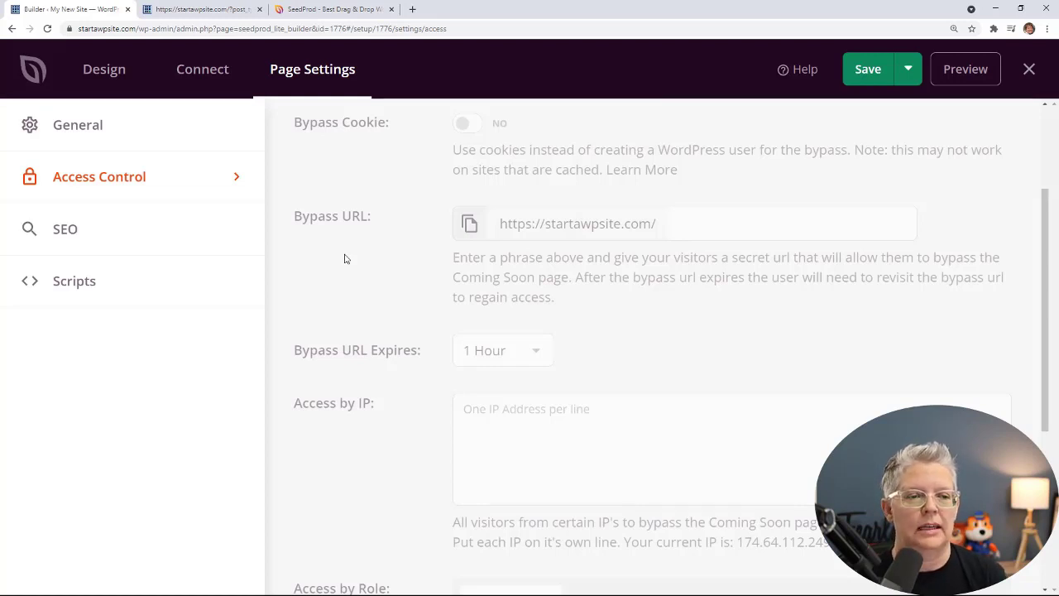
pyautogui.scroll(-2, 348, 261)
pyautogui.scroll(-2, 407, 285)
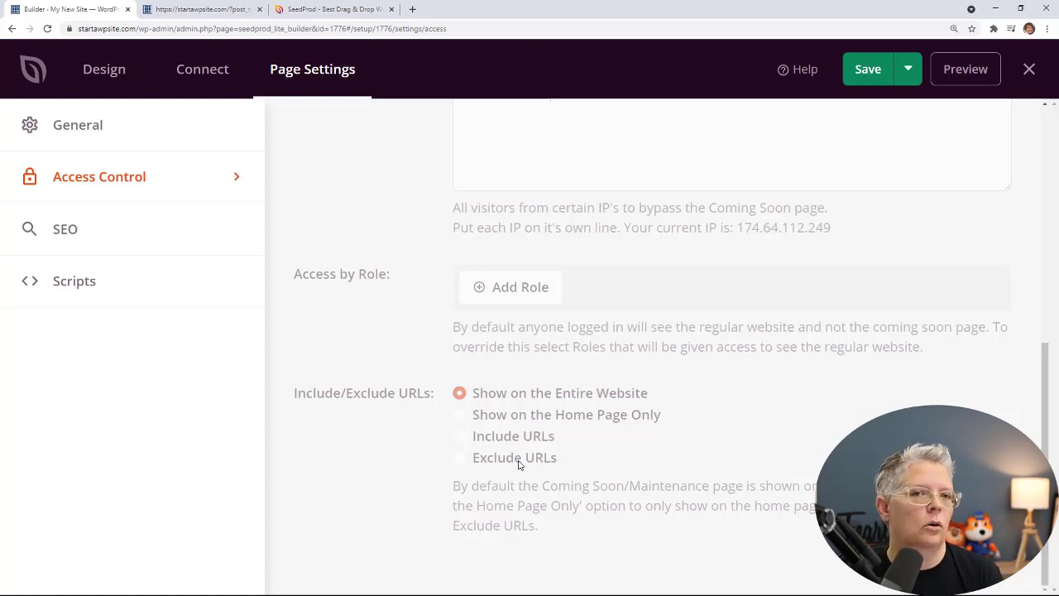
pyautogui.scroll(3, 578, 392)
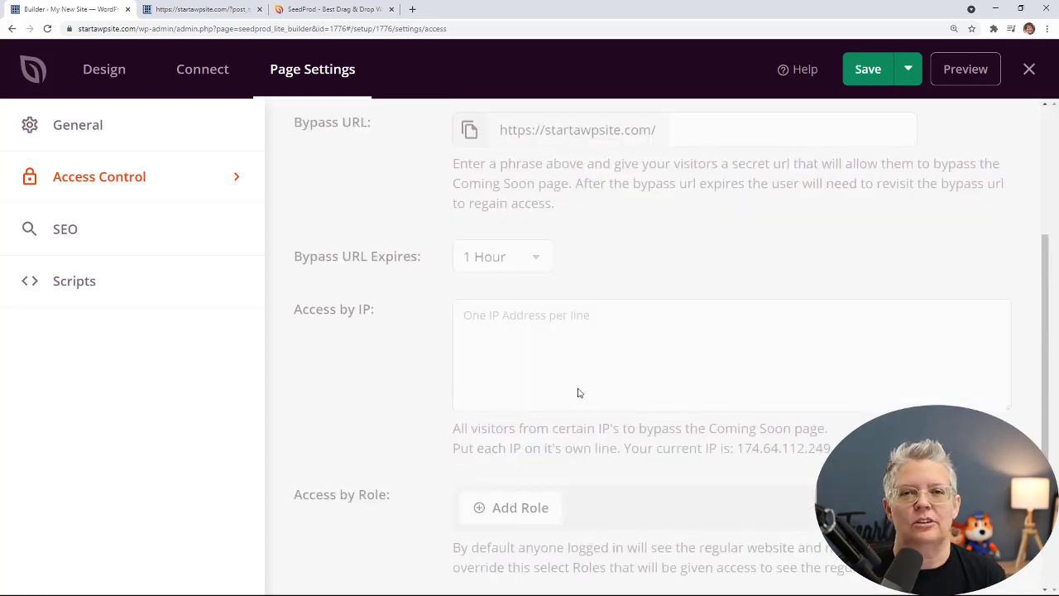
pyautogui.click(1030, 67)
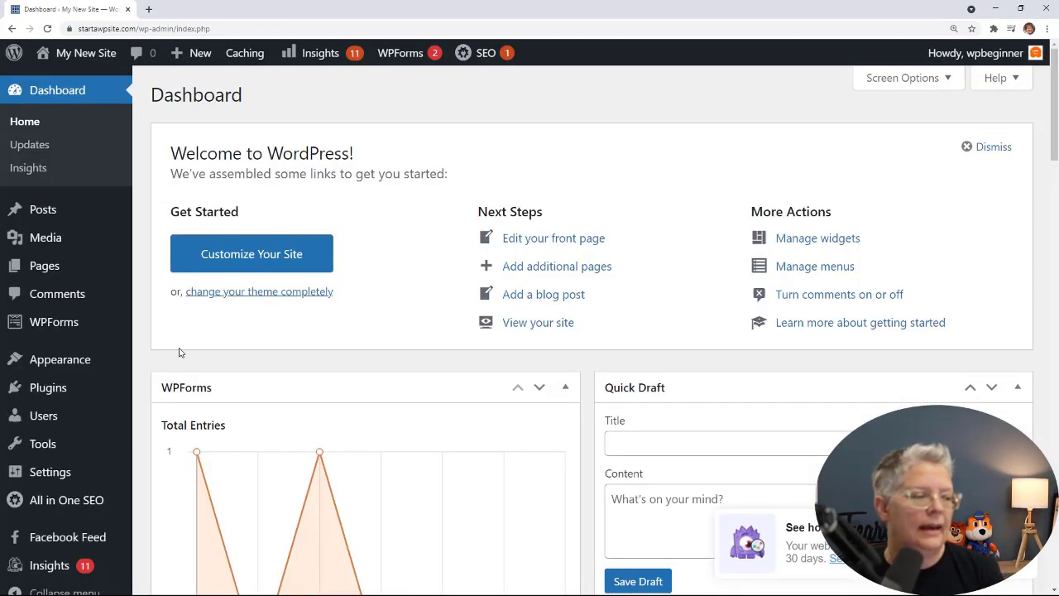
# Find "wp maintenance mode" in the plugin directory, install and activate the WP Maintenance Mode plugin, and open its settings.
pyautogui.moveTo(53, 398)
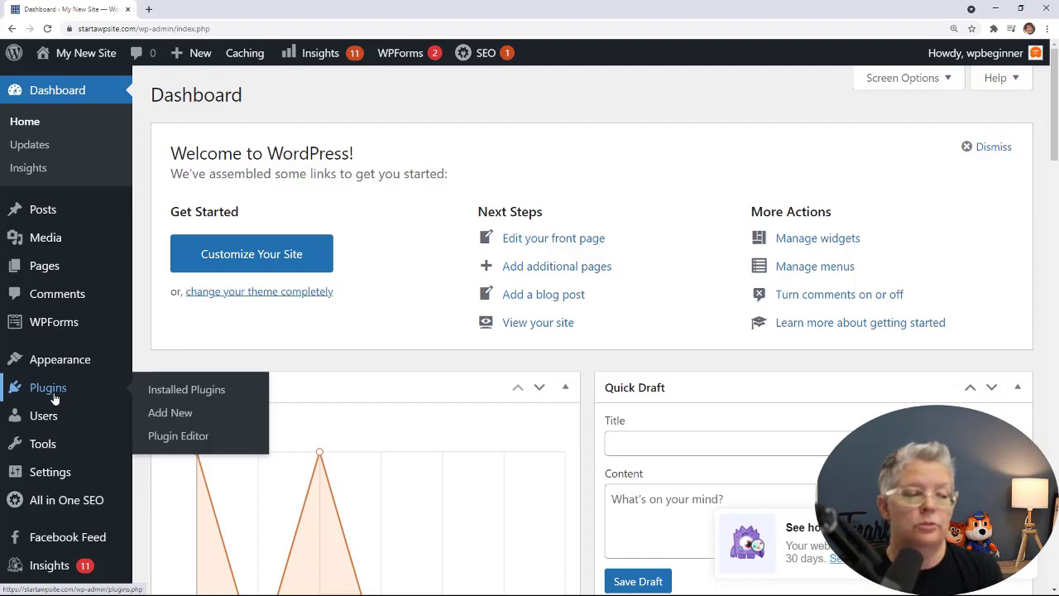
pyautogui.click(160, 414)
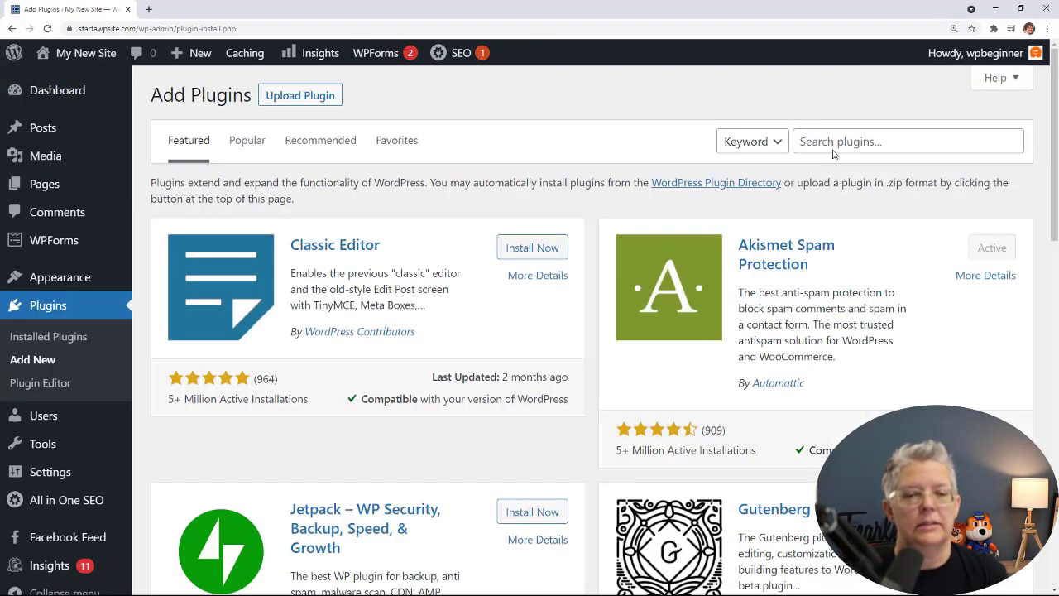
pyautogui.click(834, 143)
pyautogui.write('wp maintena')
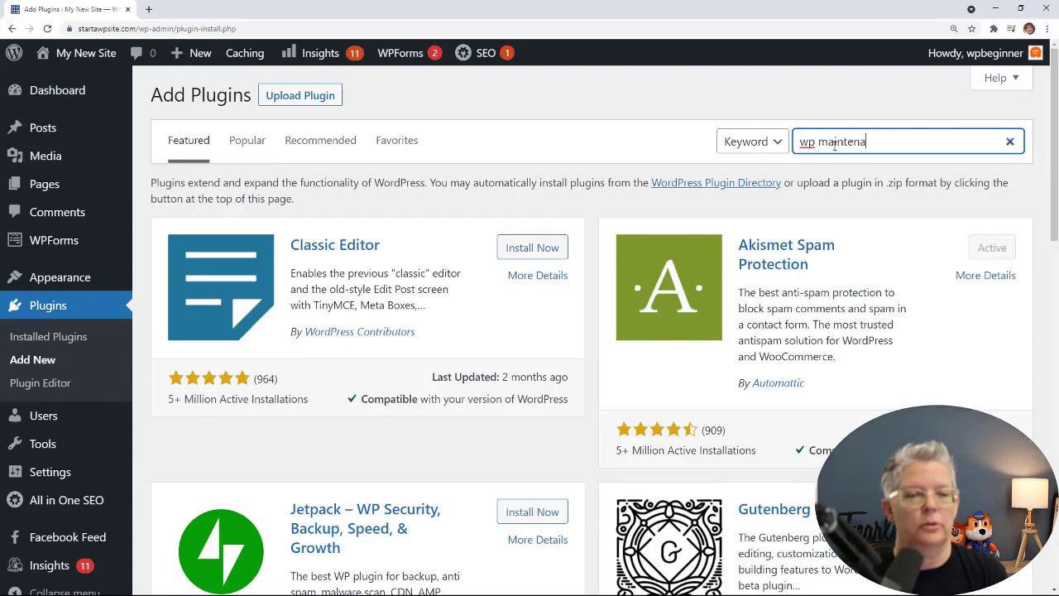
pyautogui.write('nce mode')
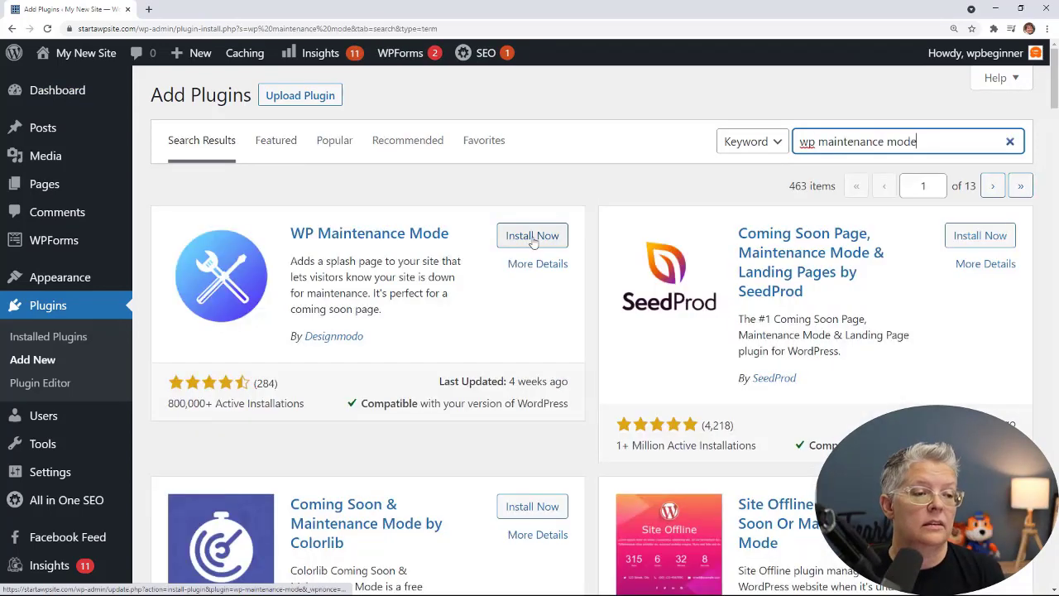
pyautogui.click(534, 237)
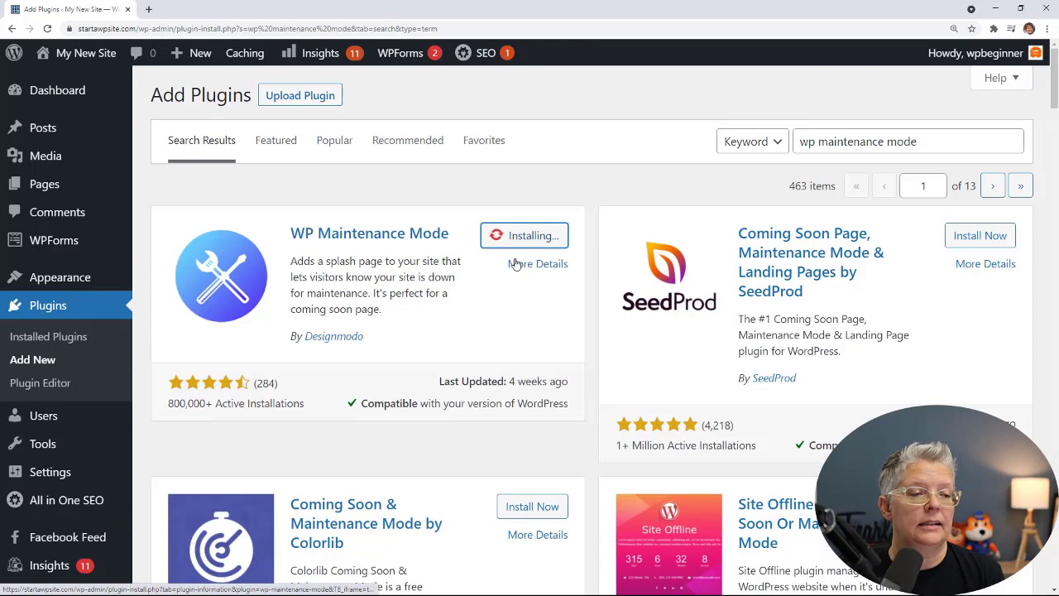
pyautogui.click(549, 245)
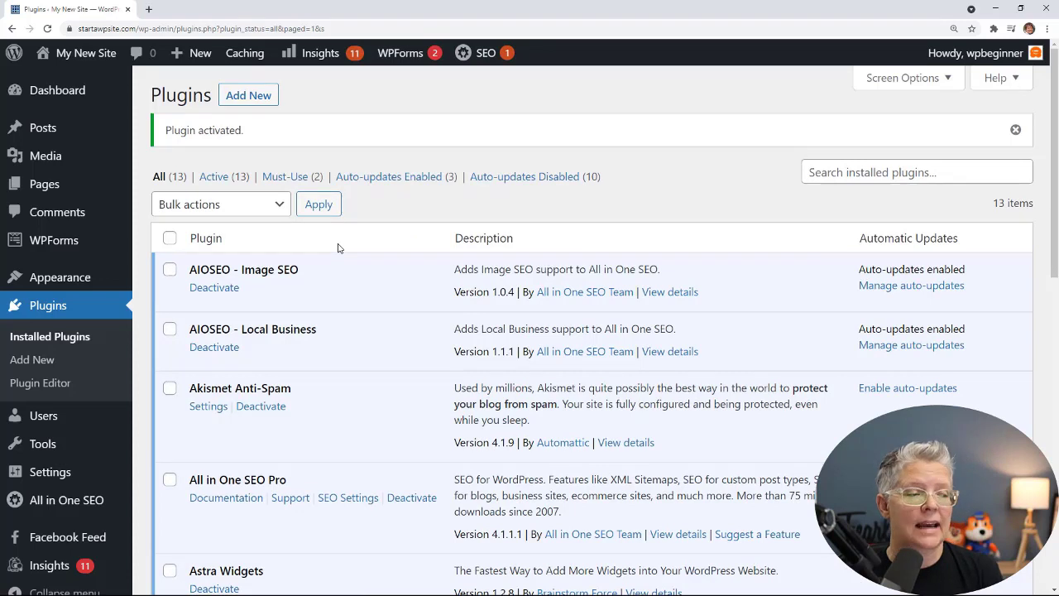
pyautogui.moveTo(56, 475)
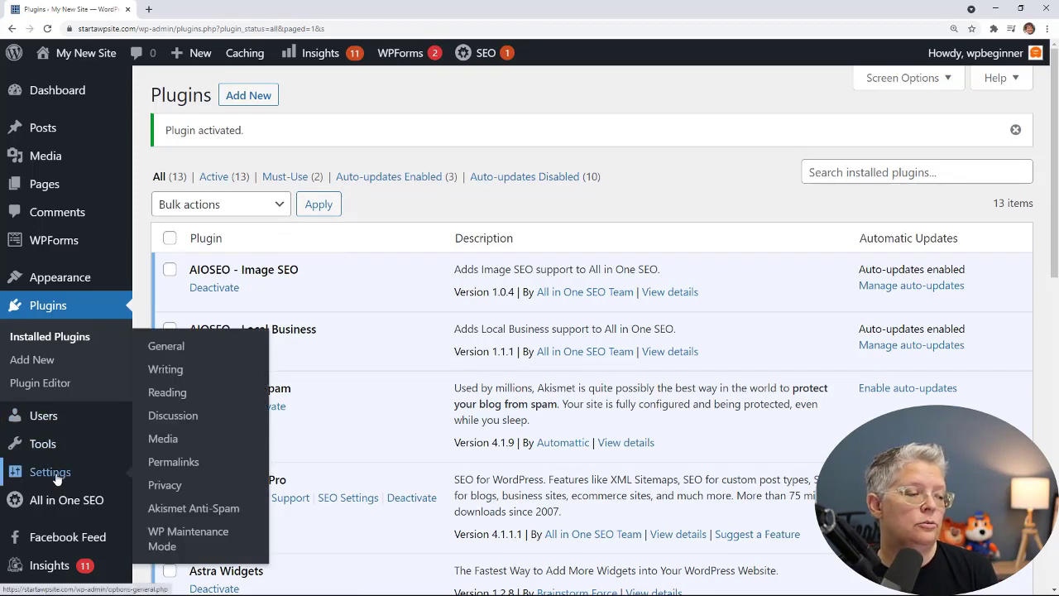
pyautogui.click(173, 538)
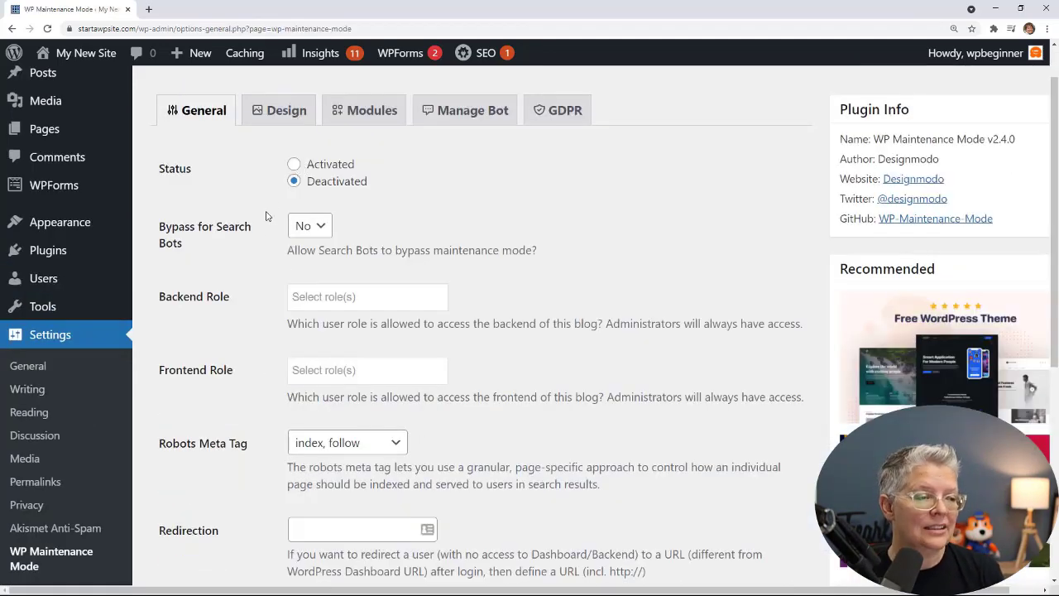
pyautogui.click(300, 232)
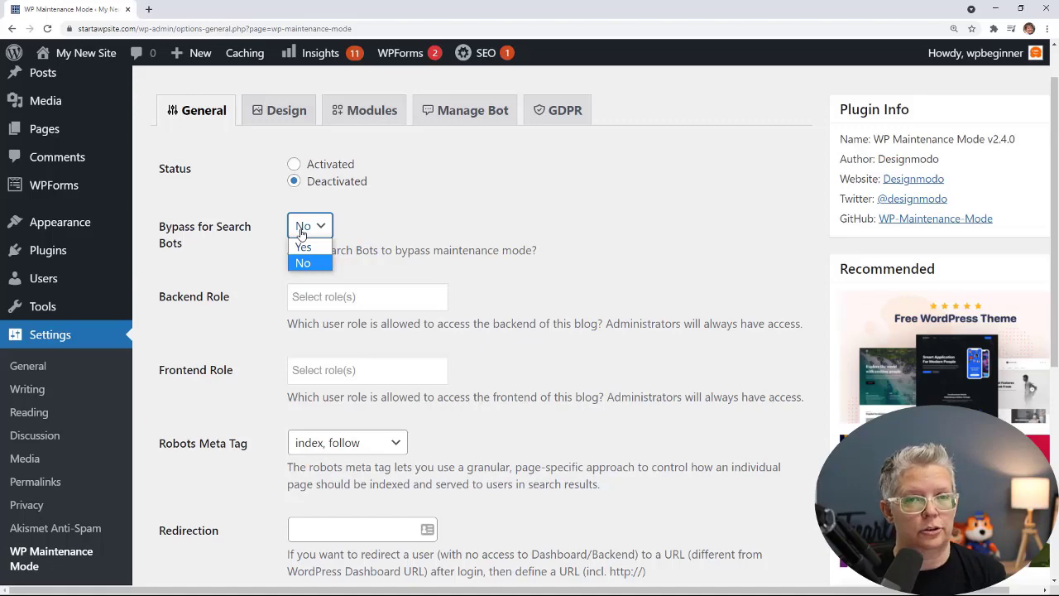
pyautogui.click(272, 244)
pyautogui.scroll(-2, 264, 334)
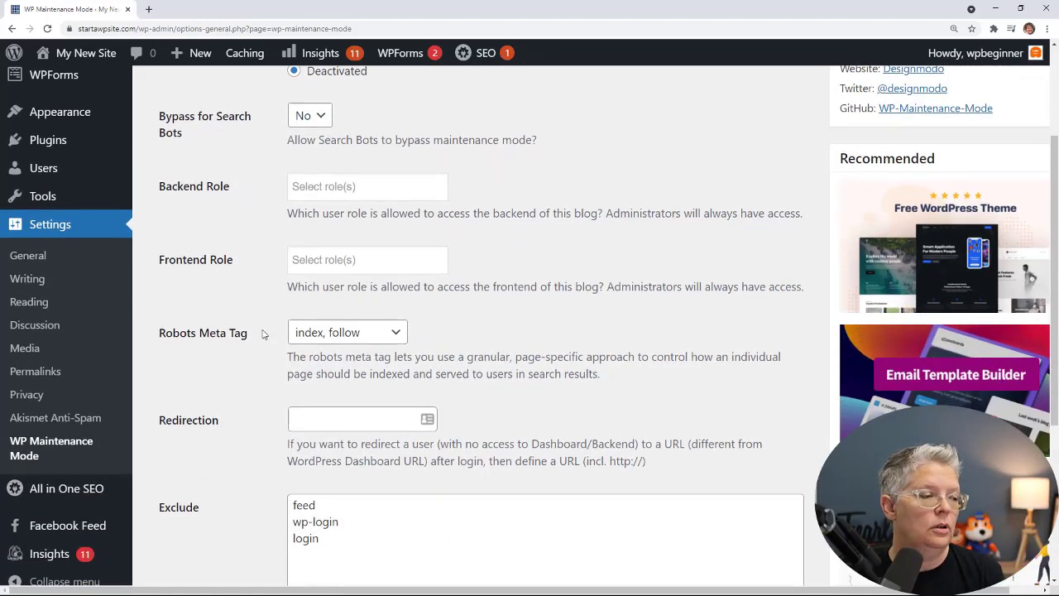
pyautogui.scroll(3, 276, 206)
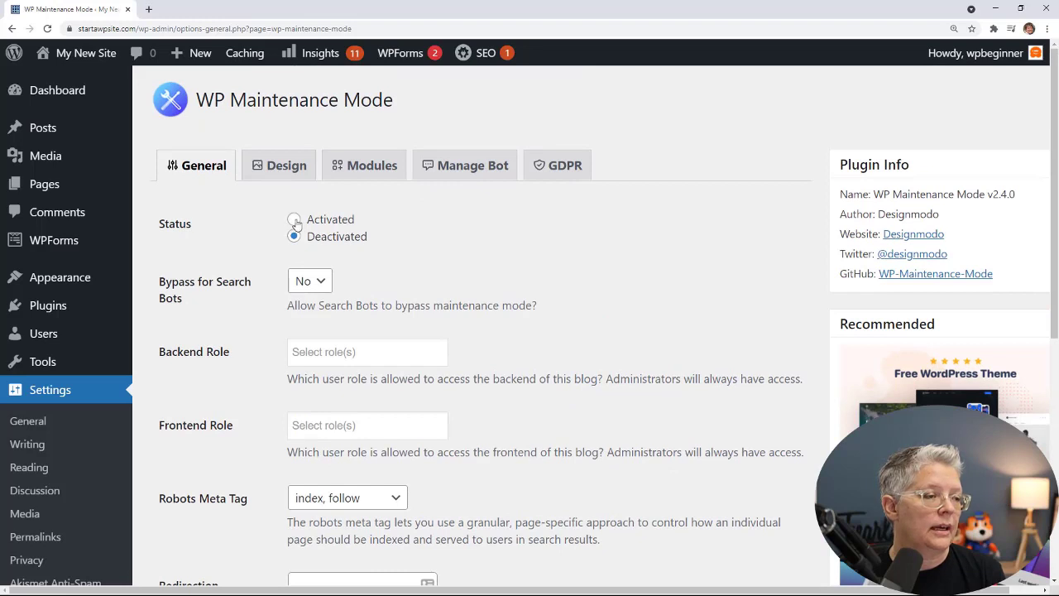
# Set the maintenance mode status to Activated, set Bypass for Search Bots to Yes, and save the general settings.
pyautogui.click(294, 220)
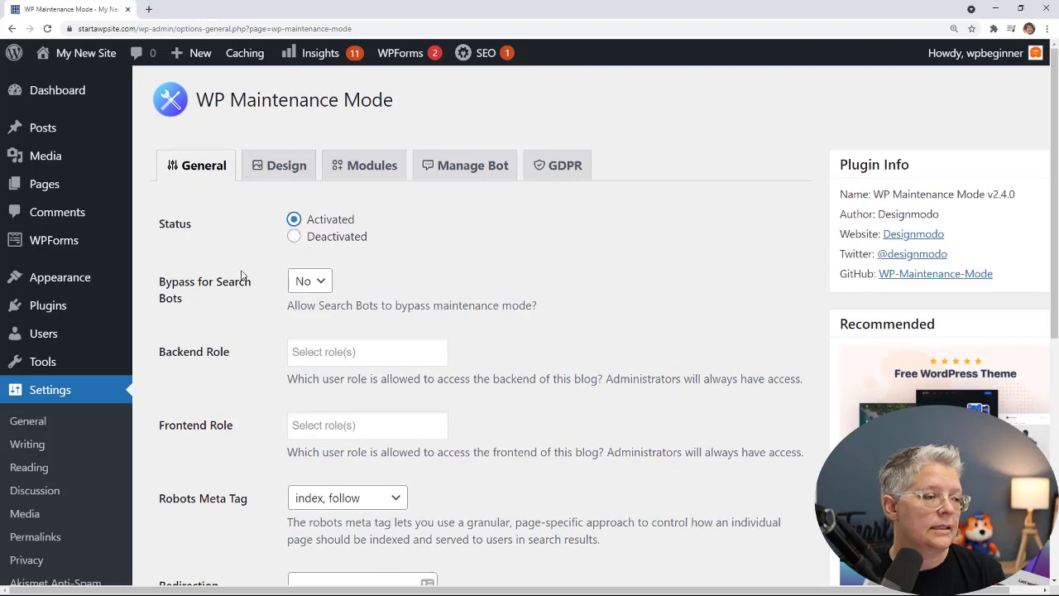
pyautogui.click(302, 286)
pyautogui.press('Up')
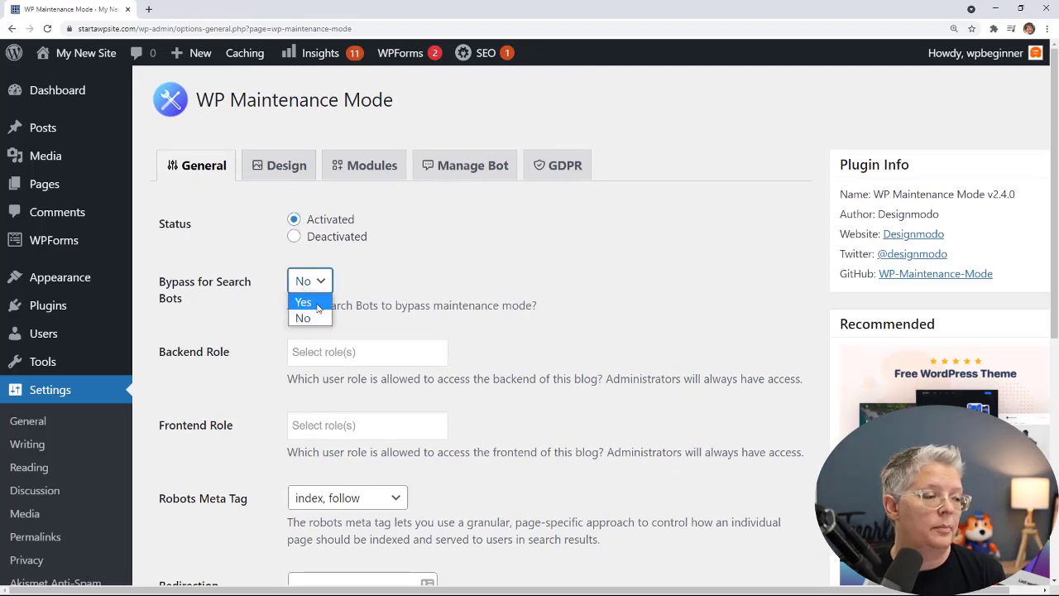
pyautogui.press('Return')
pyautogui.scroll(-2, 236, 310)
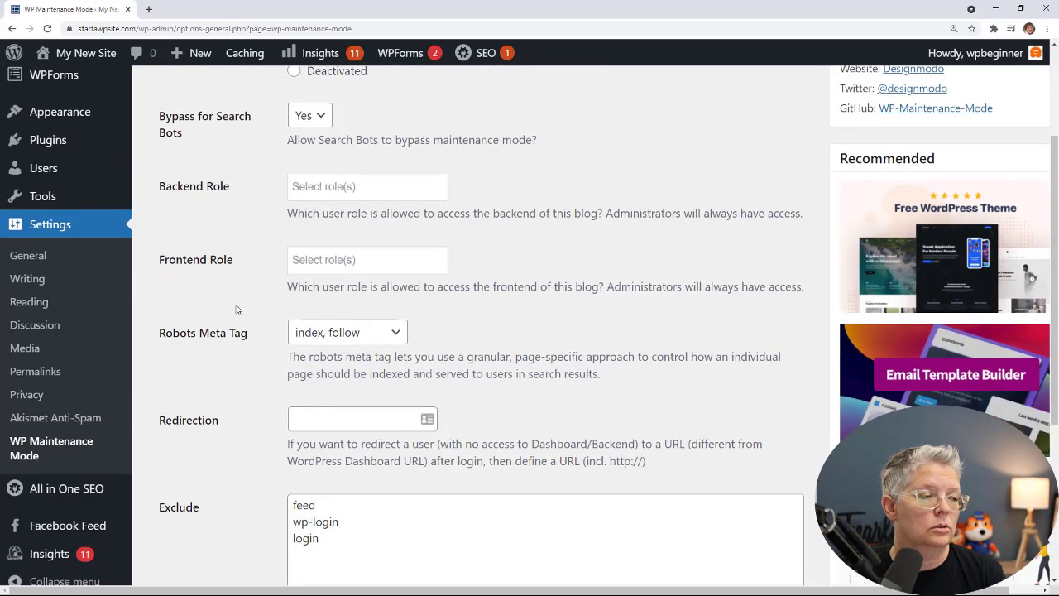
pyautogui.scroll(-1, 236, 309)
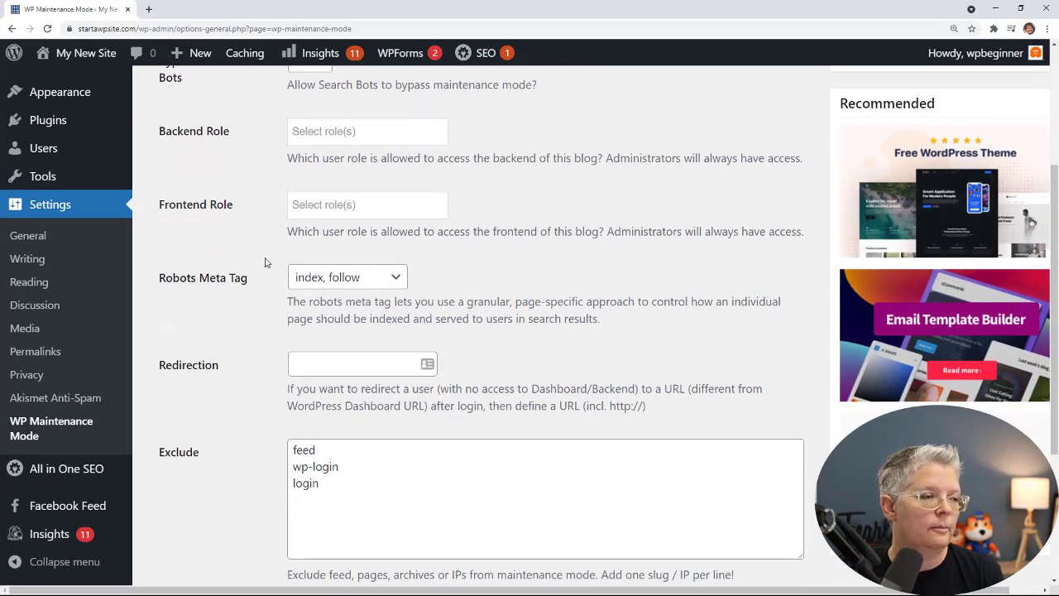
pyautogui.scroll(-2, 261, 290)
pyautogui.scroll(-2, 261, 290)
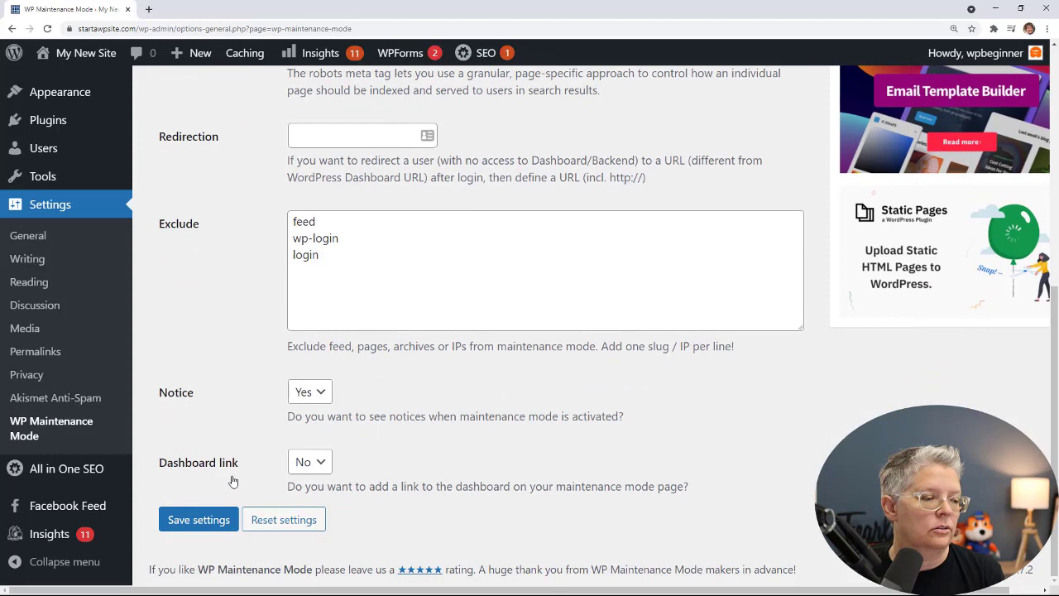
pyautogui.click(213, 517)
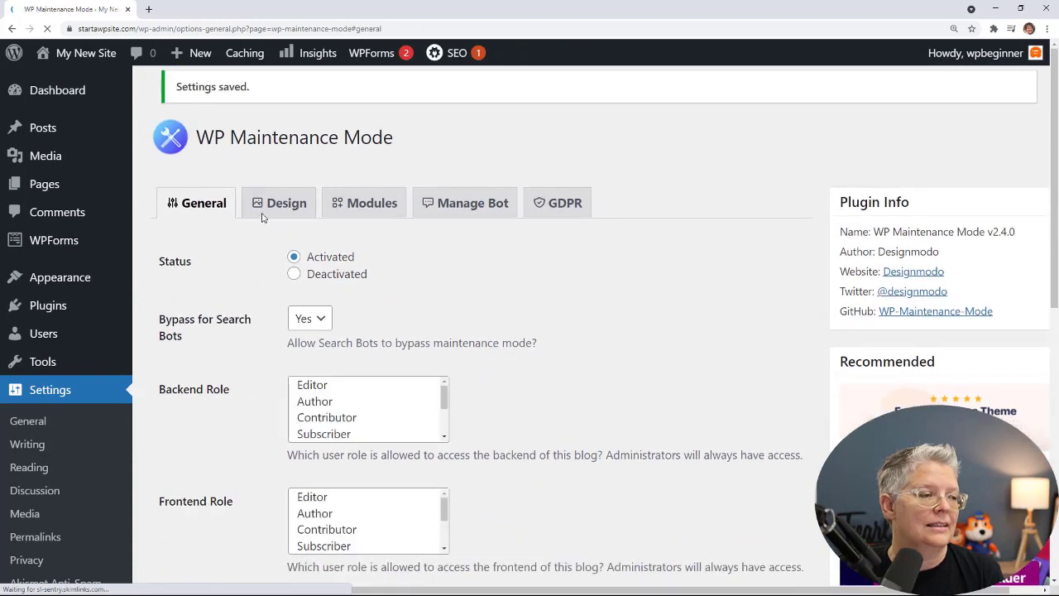
# Set the maintenance page design's background type to Uploaded background, choose an image from the media library, and save the settings.
pyautogui.click(280, 213)
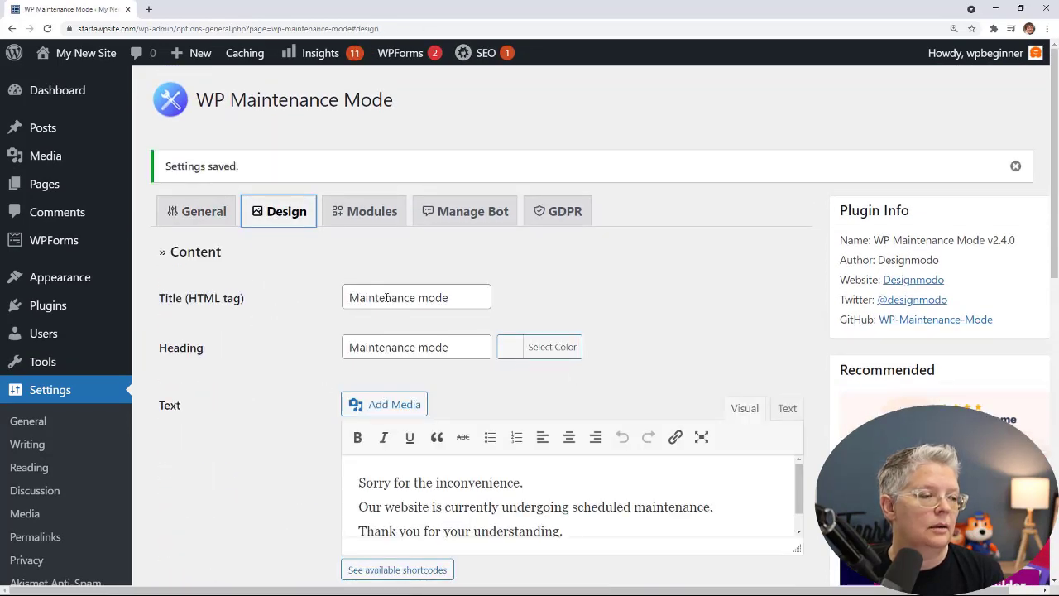
pyautogui.scroll(-3, 325, 363)
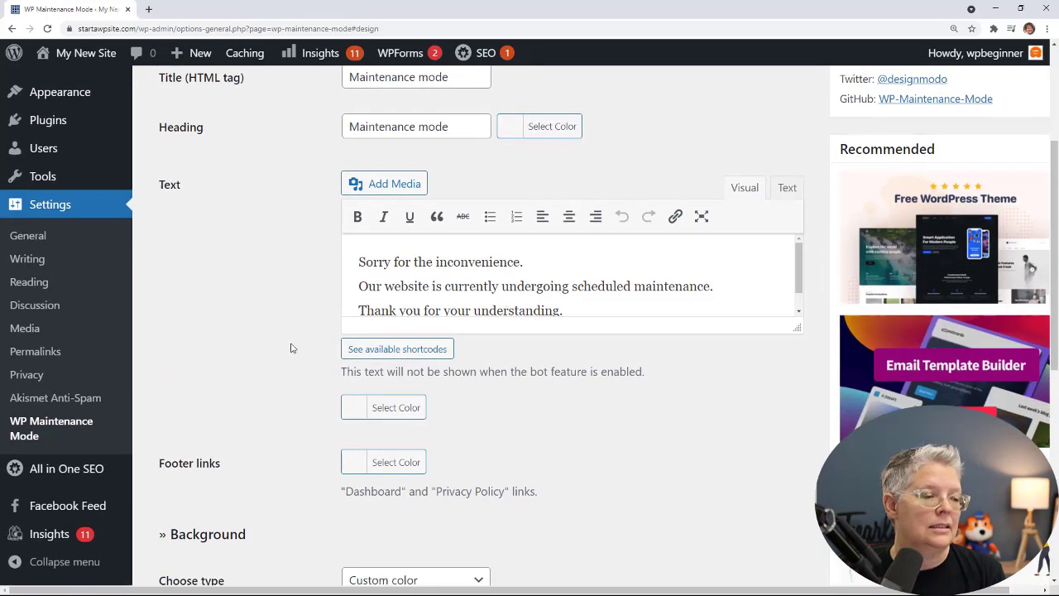
pyautogui.scroll(-3, 290, 348)
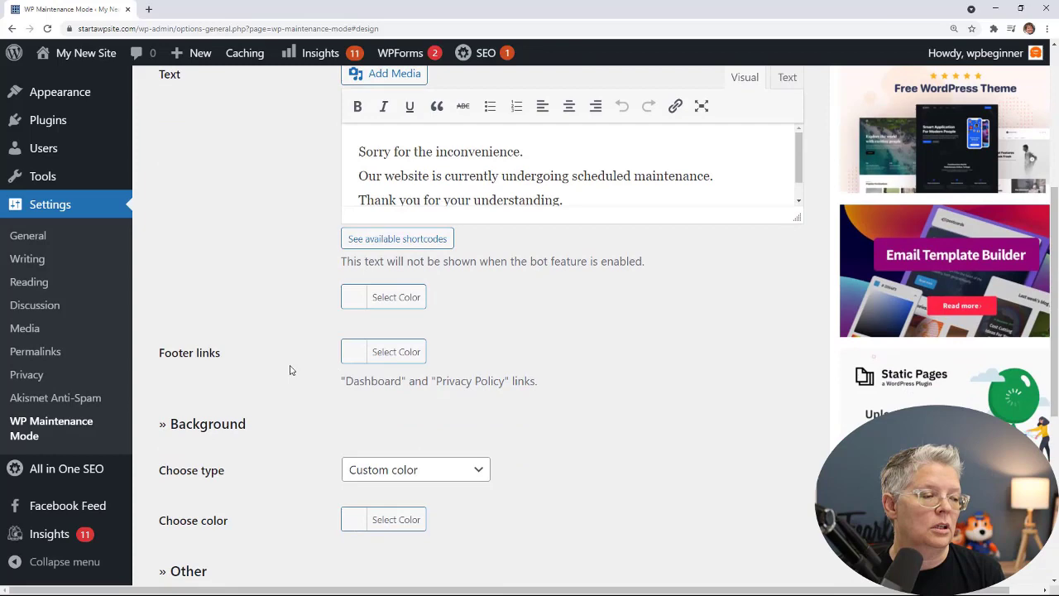
pyautogui.click(400, 359)
pyautogui.click(400, 389)
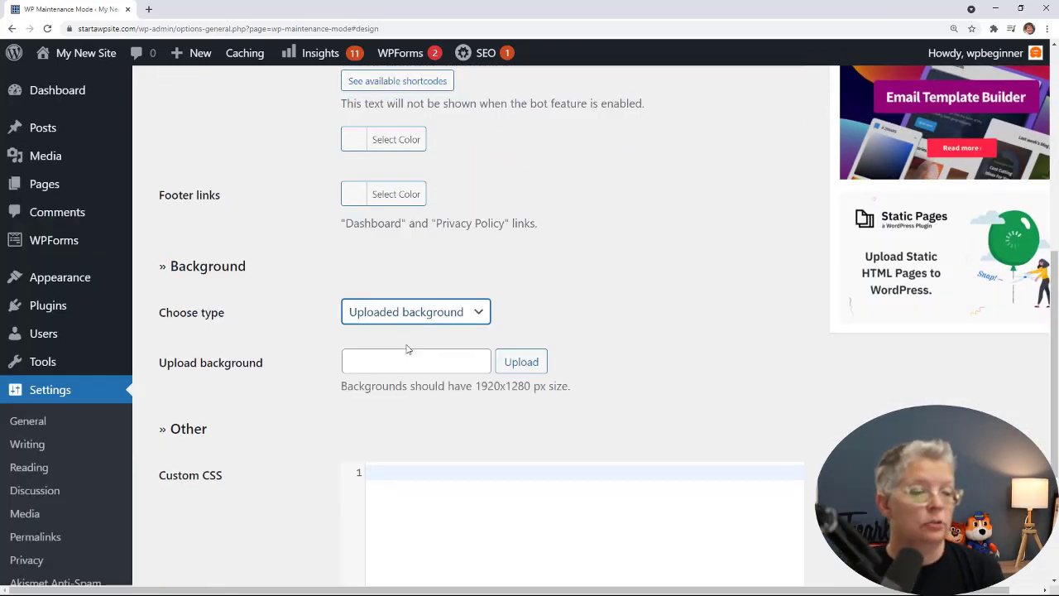
pyautogui.click(523, 361)
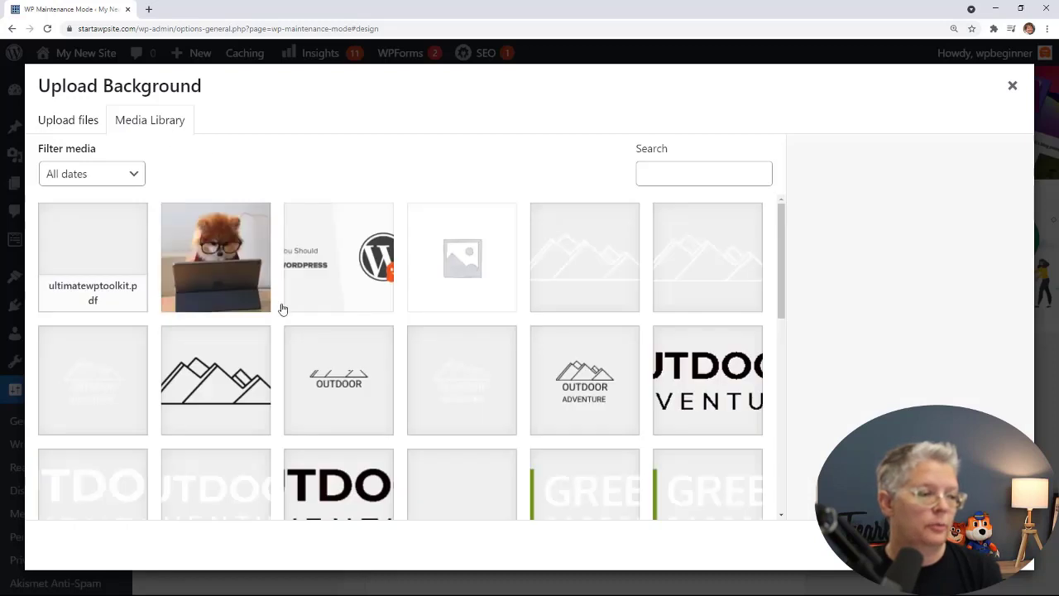
pyautogui.scroll(-10, 315, 409)
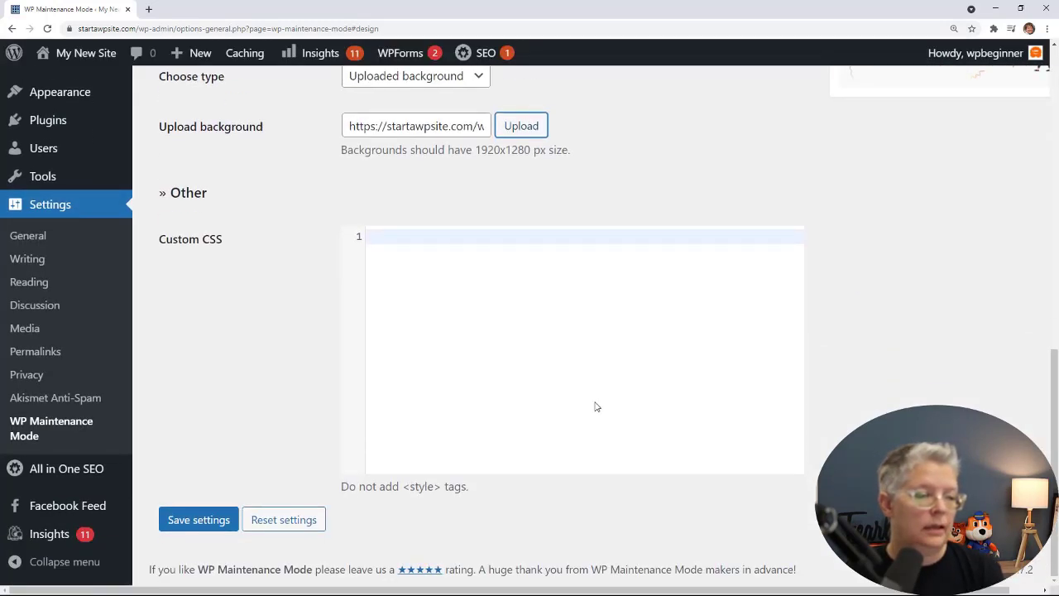
pyautogui.click(213, 521)
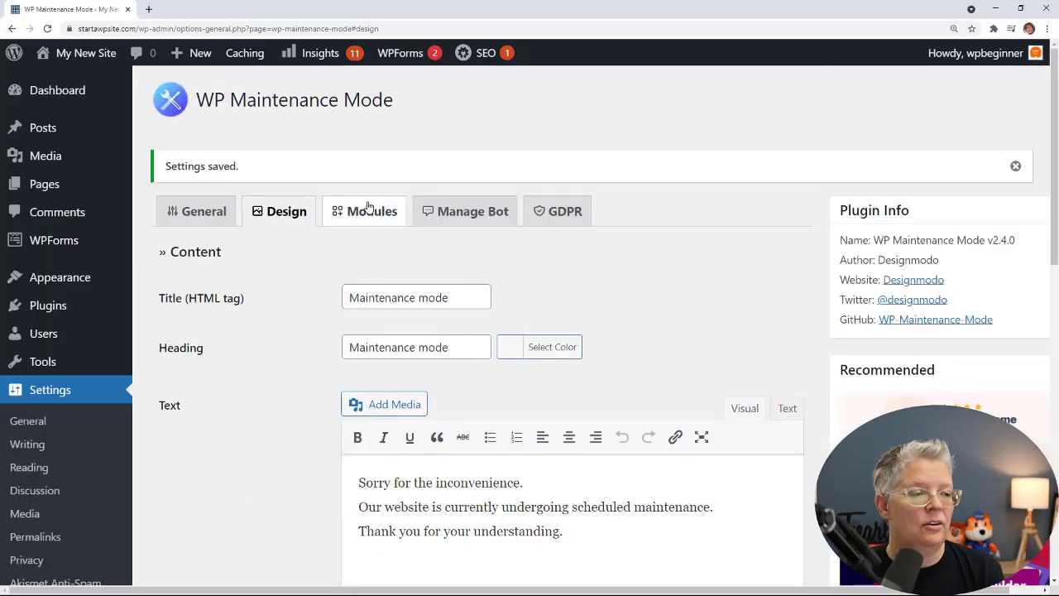
# Set Show countdown to Yes in the module settings, review the remaining module options, and save the settings.
pyautogui.click(372, 211)
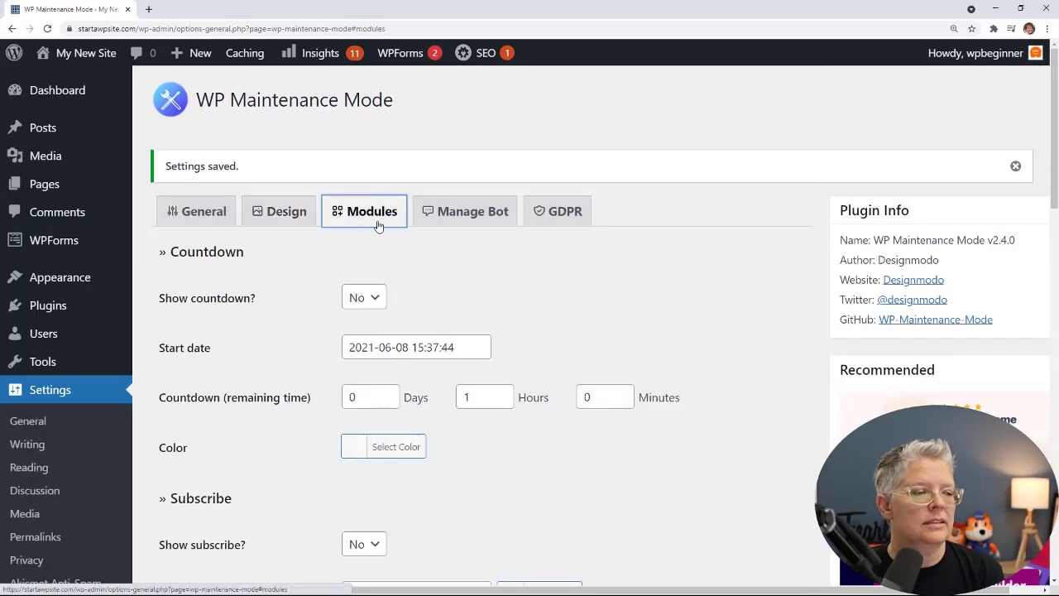
pyautogui.scroll(-2, 456, 305)
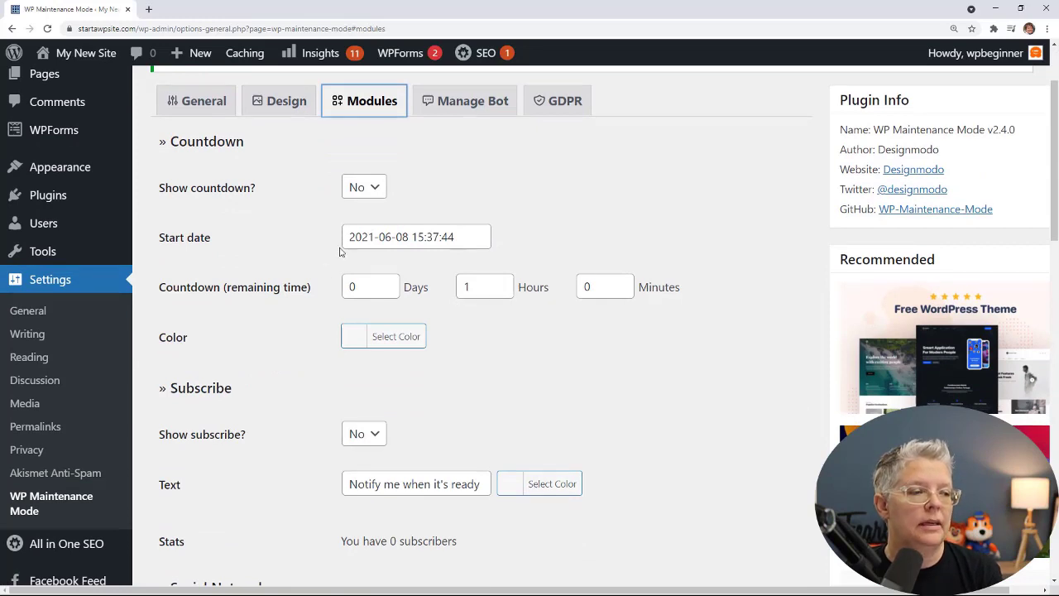
pyautogui.click(364, 190)
pyautogui.click(361, 207)
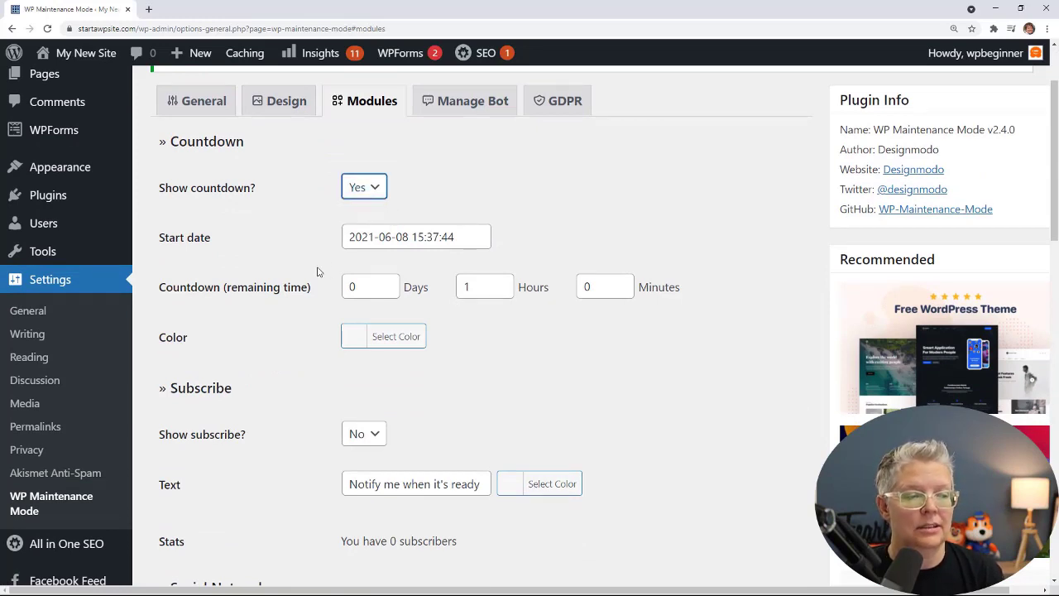
pyautogui.scroll(-1, 317, 271)
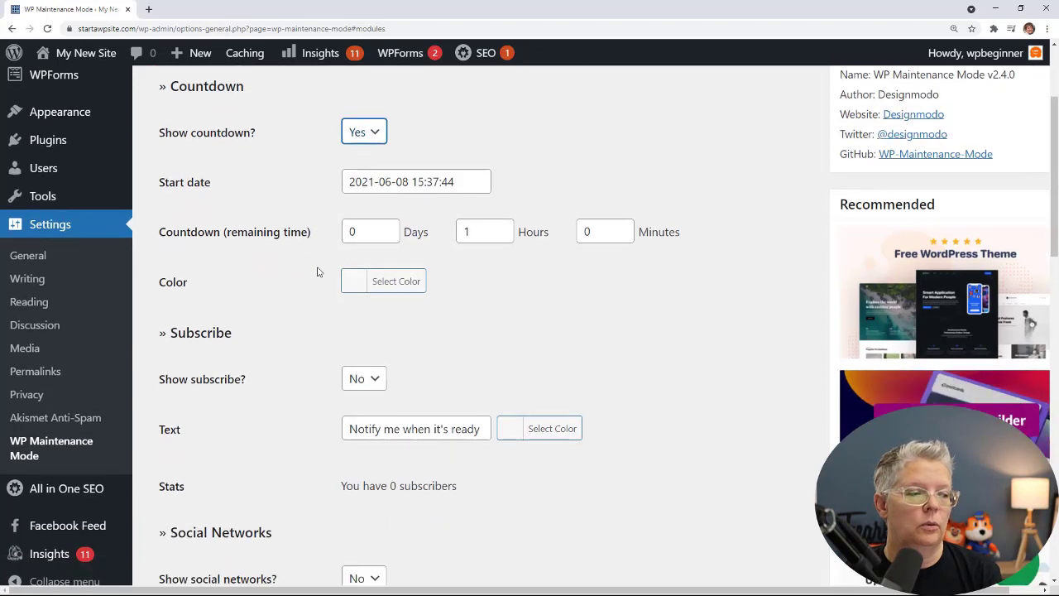
pyautogui.scroll(-3, 317, 272)
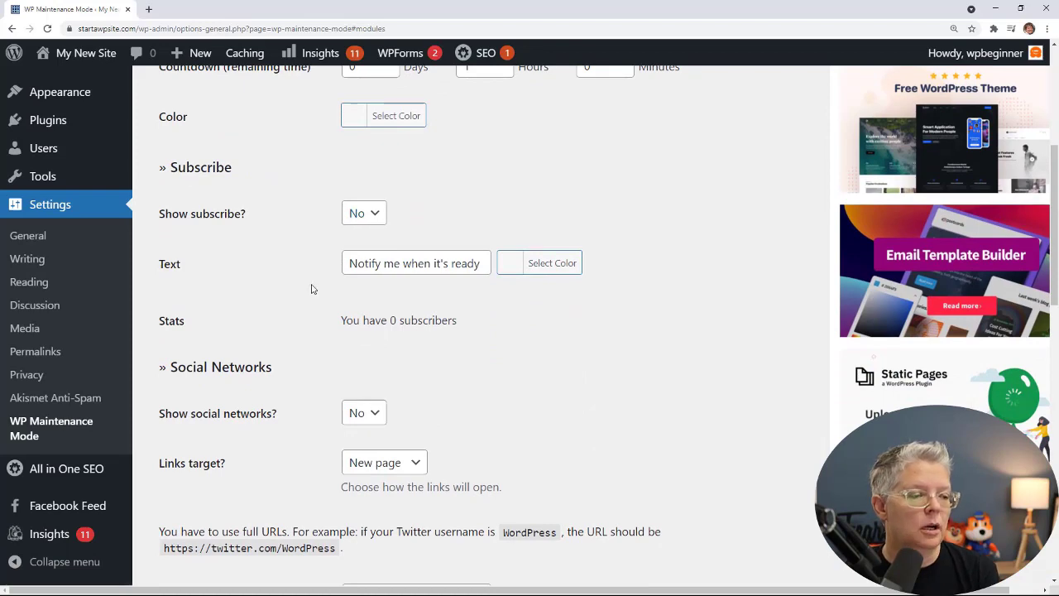
pyautogui.scroll(-2, 311, 289)
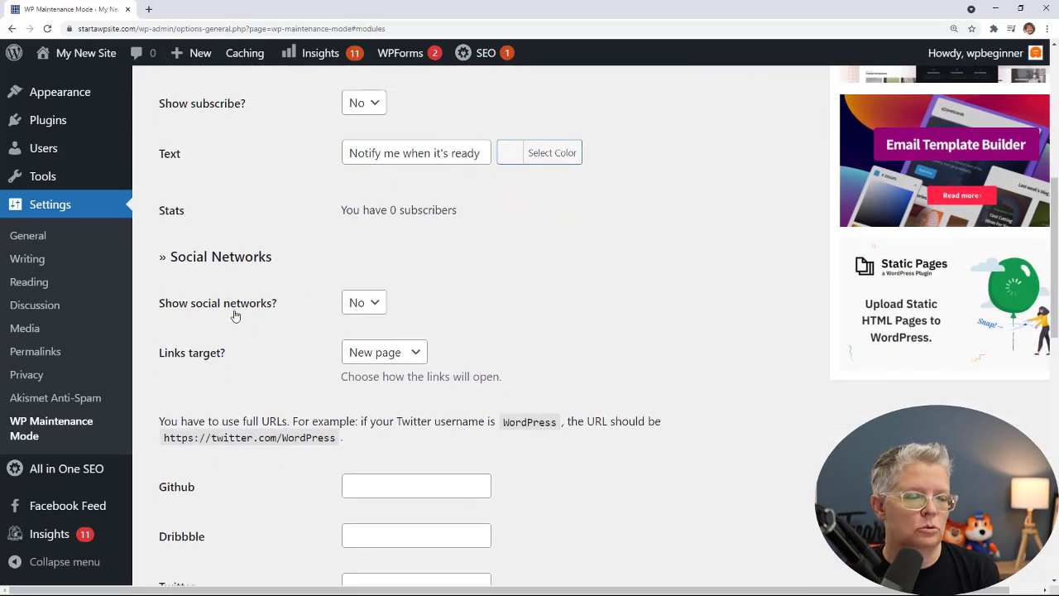
pyautogui.scroll(-4, 235, 316)
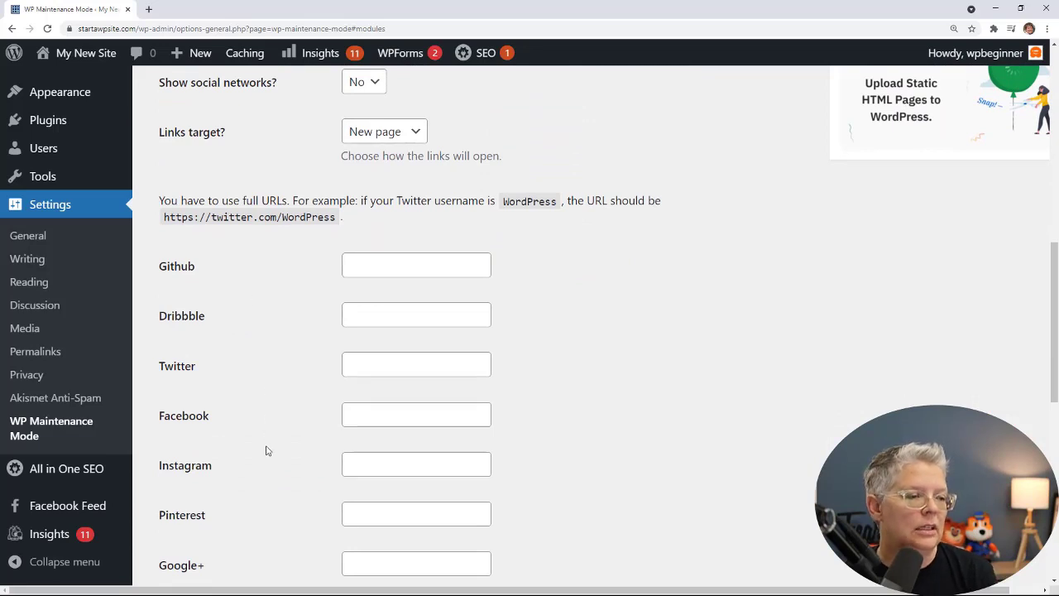
pyautogui.scroll(-3, 270, 480)
pyautogui.scroll(-8, 264, 371)
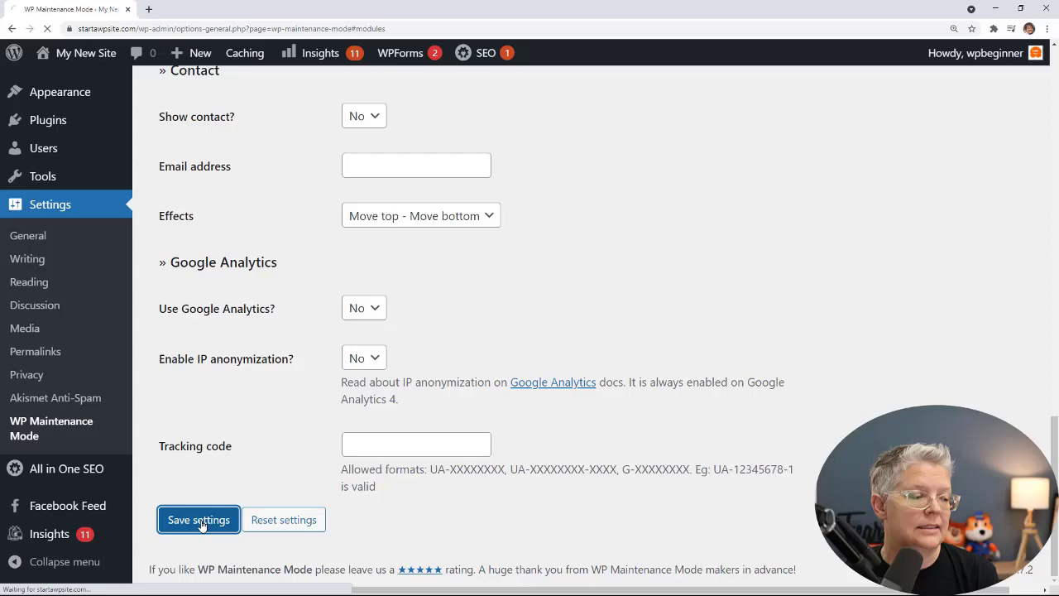
# Review the Manage Bot settings, including the status, bot name, avatar and customizable conversation messages.
pyautogui.scroll(-2, 322, 299)
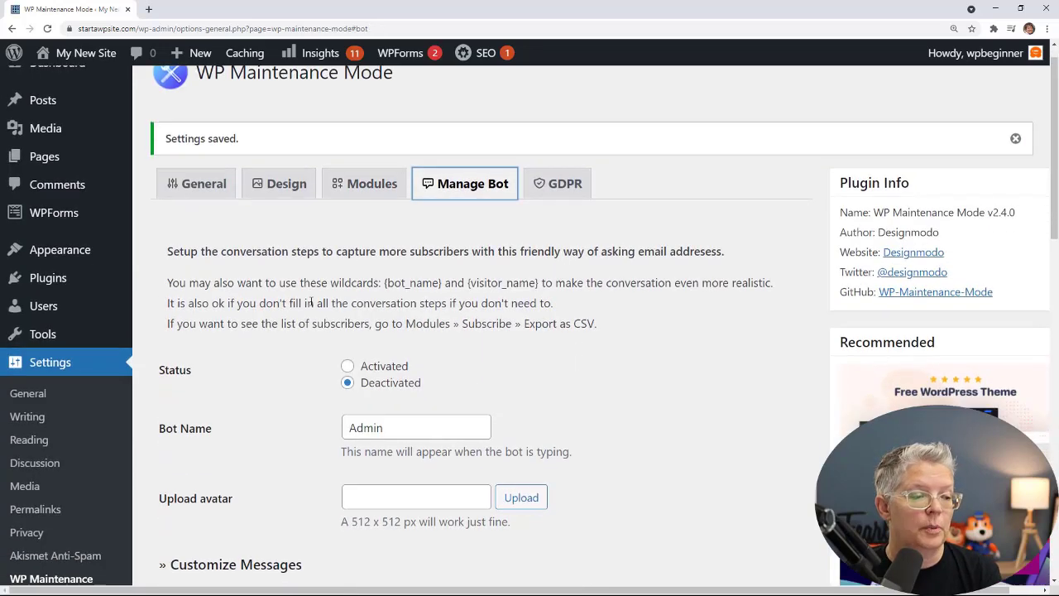
pyautogui.scroll(-1, 282, 312)
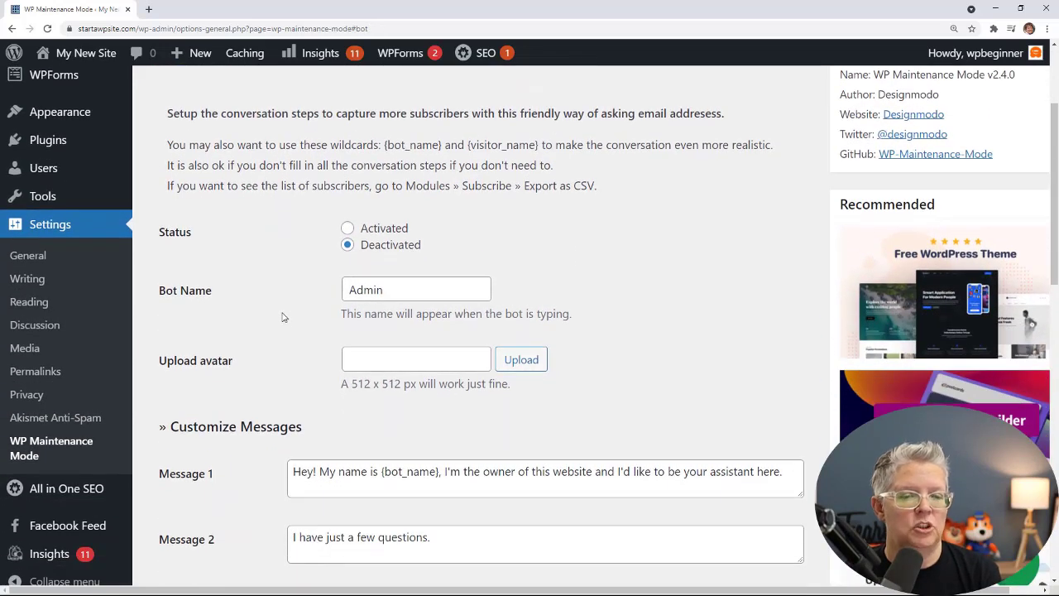
pyautogui.scroll(-3, 282, 311)
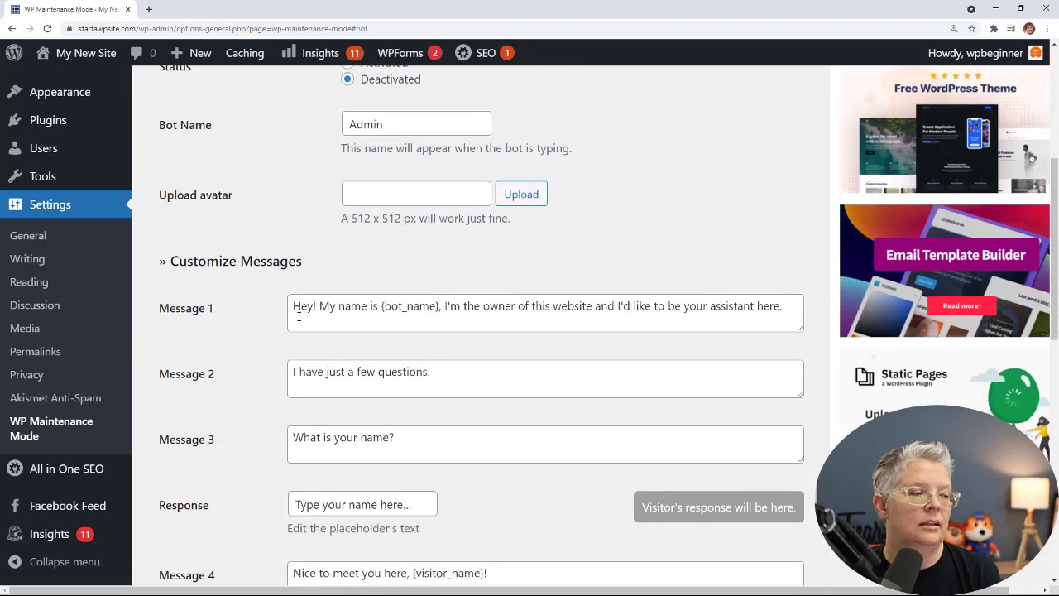
pyautogui.scroll(-3, 333, 483)
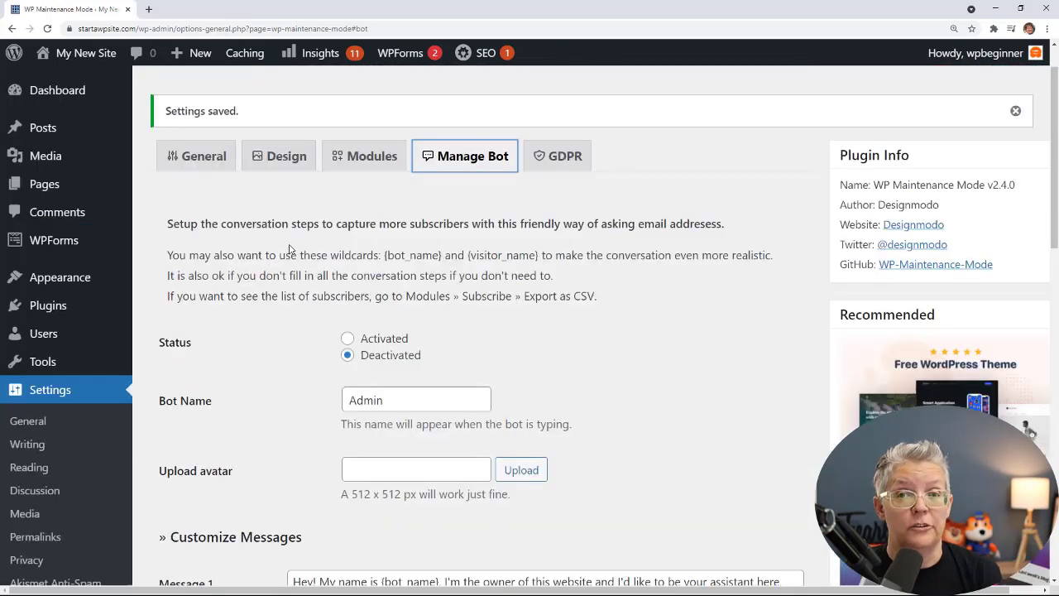
# Review the GDPR settings for the privacy policy link and form notices, and save the settings.
pyautogui.click(548, 157)
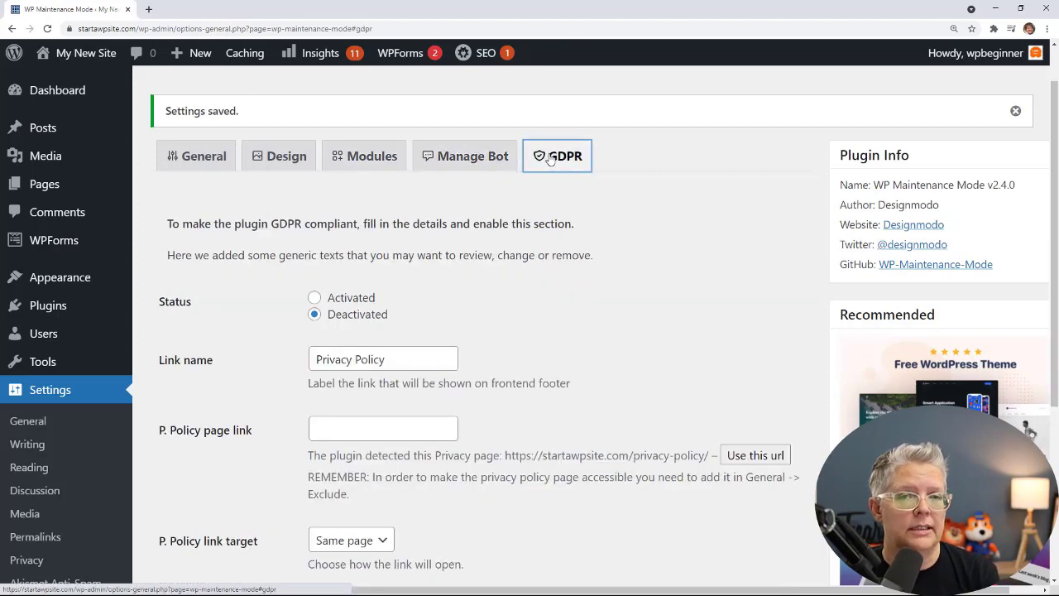
pyautogui.scroll(-2, 263, 327)
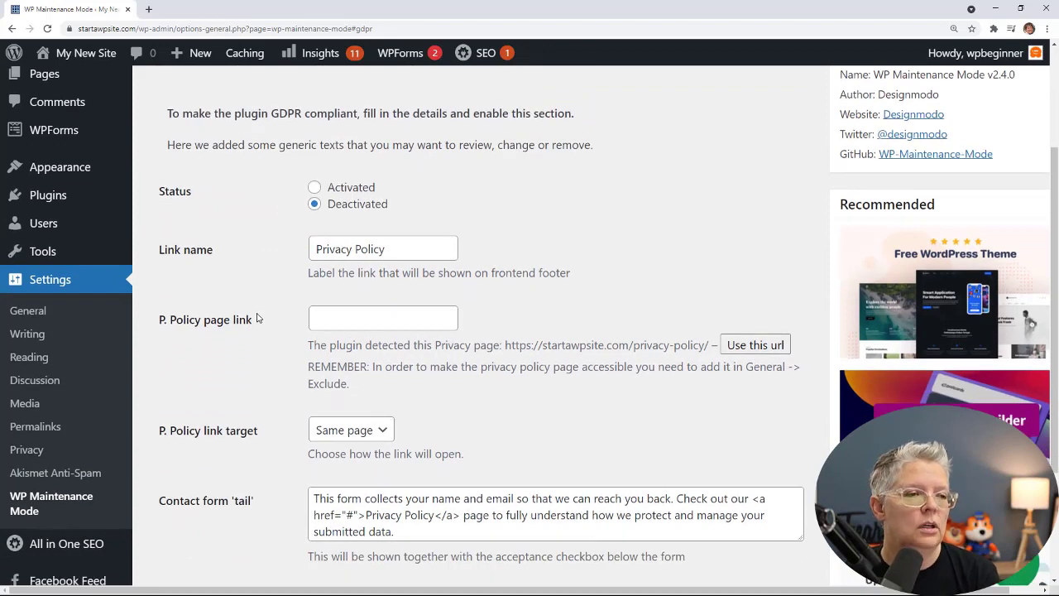
pyautogui.scroll(-4, 256, 319)
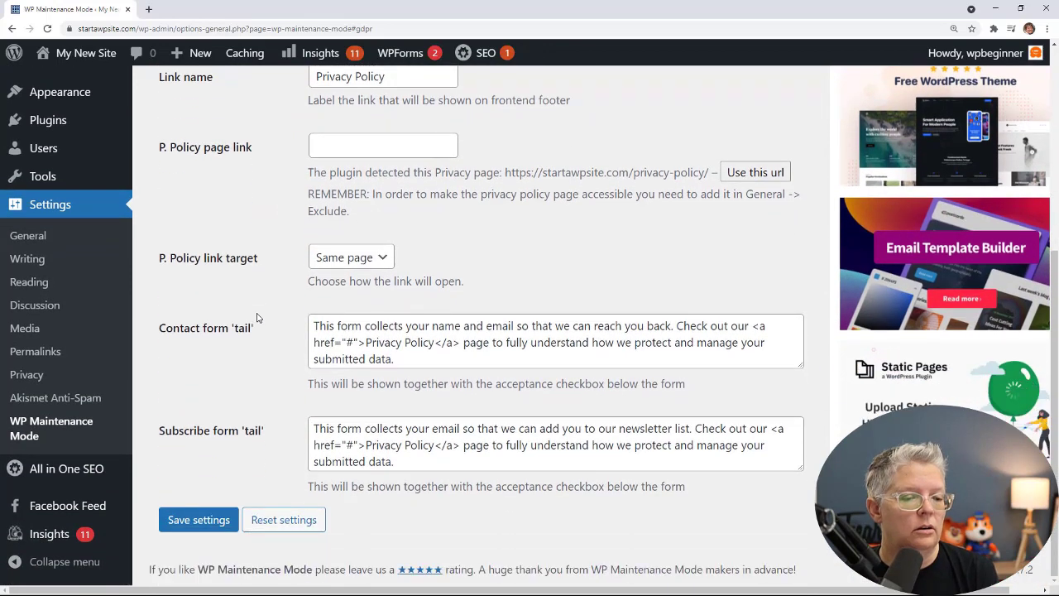
pyautogui.click(203, 519)
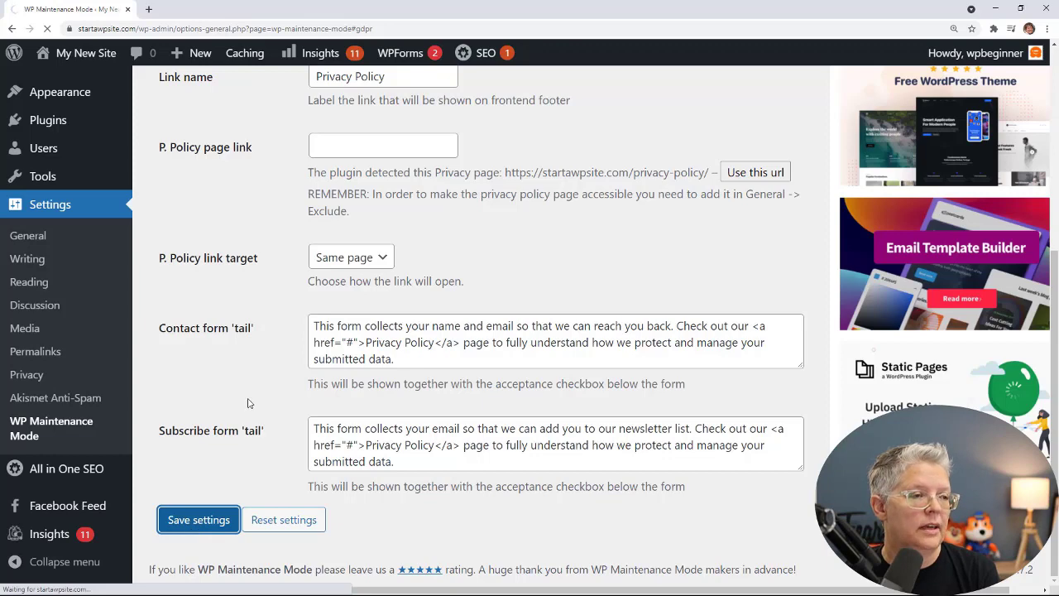